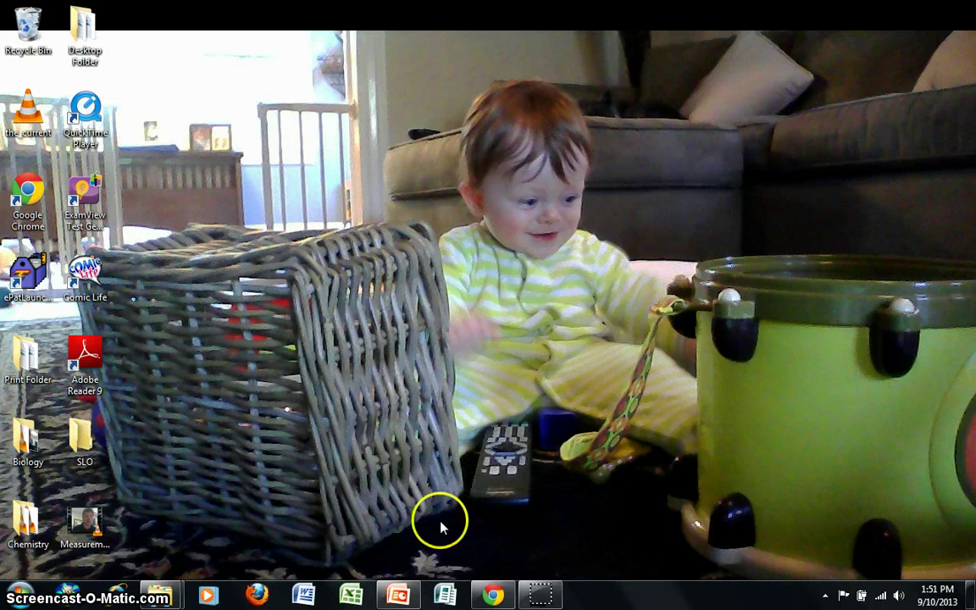
Open Excel, enter the heading "Number of Pennies" in cell A1 and widen column A to fit it.
left_click(352, 597)
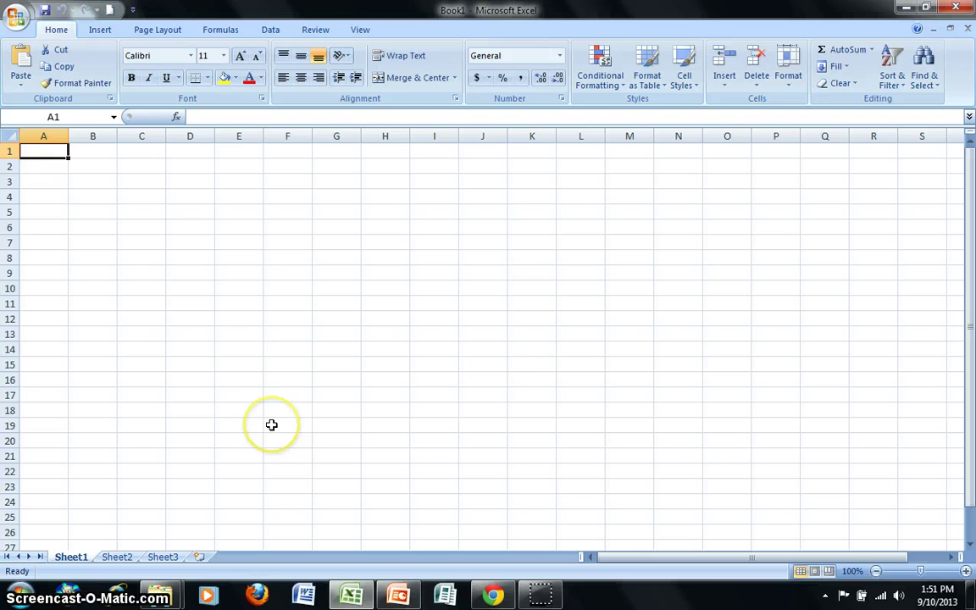
left_click(48, 152)
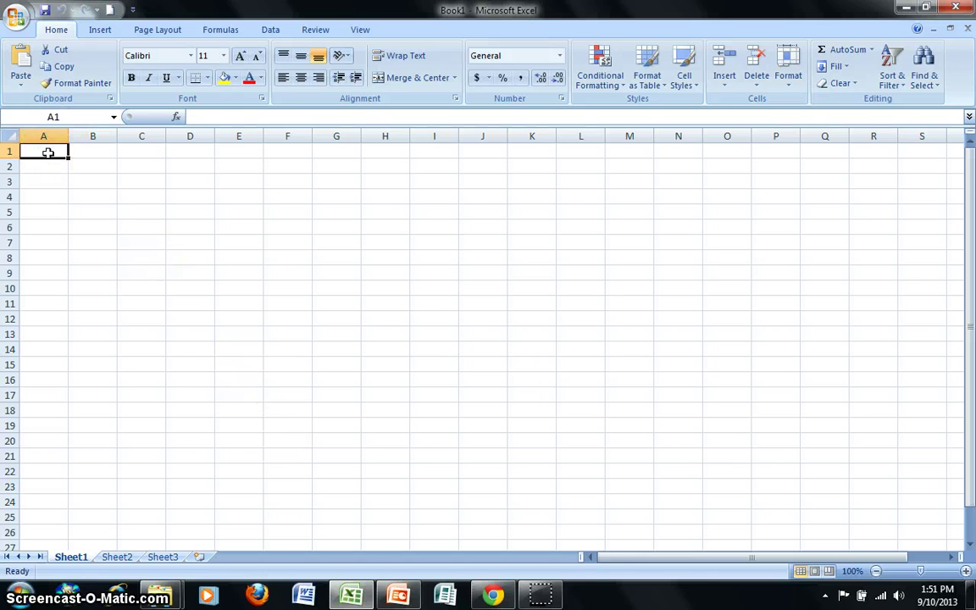
type("Number of Pennies")
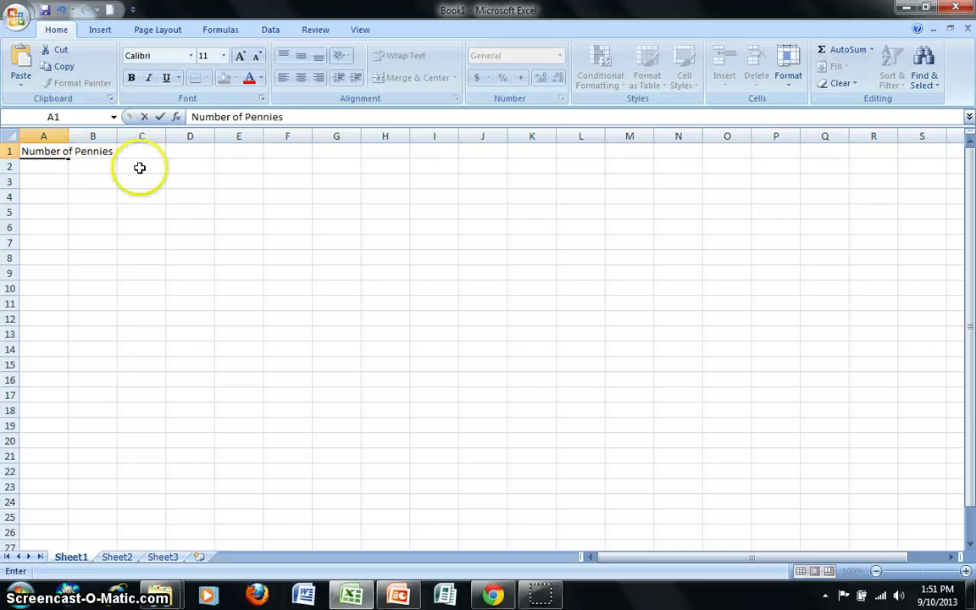
left_click(139, 180)
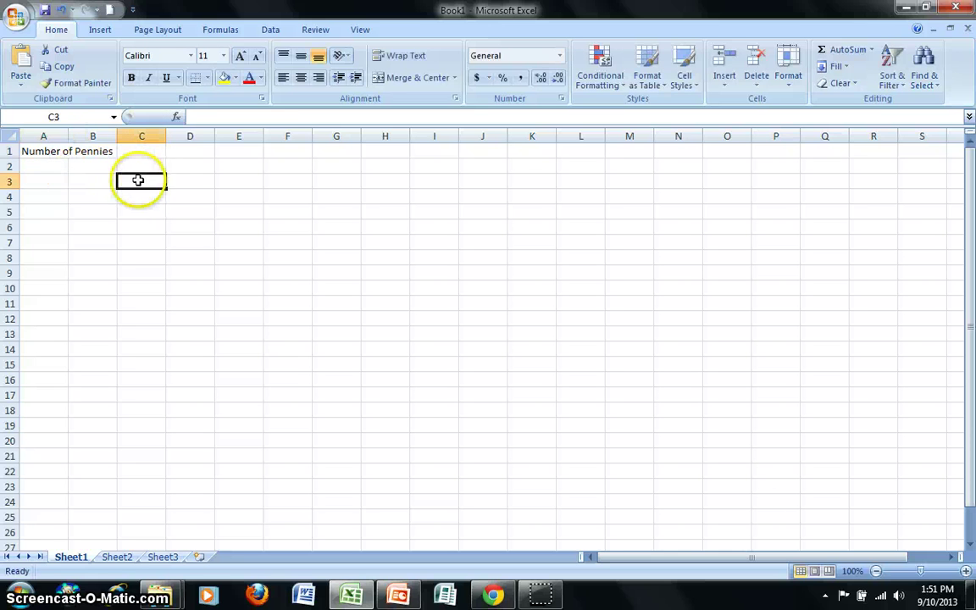
left_click_drag(69, 135, 121, 135)
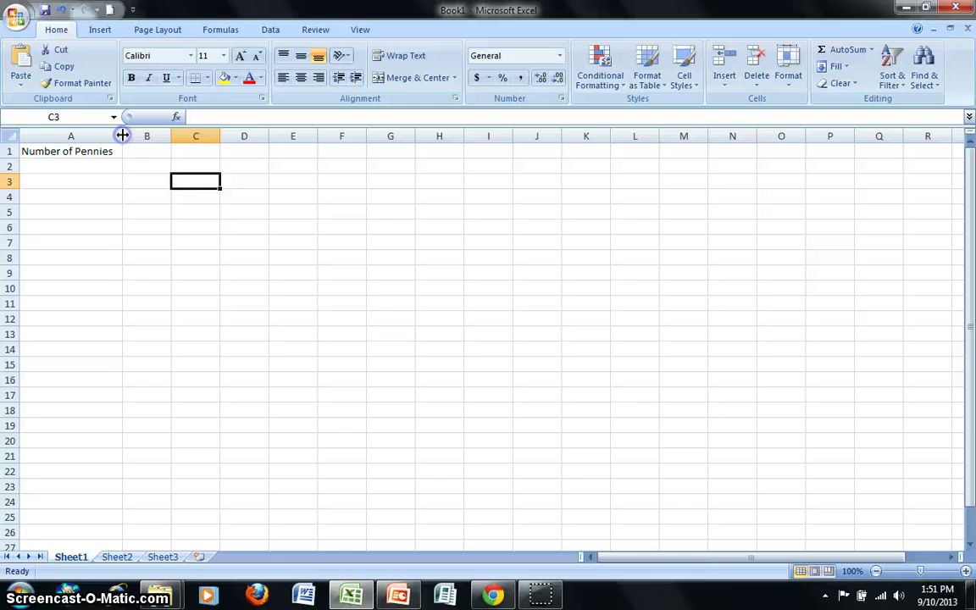
Enter the heading "Mass (g)" in cell B1.
left_click(145, 150)
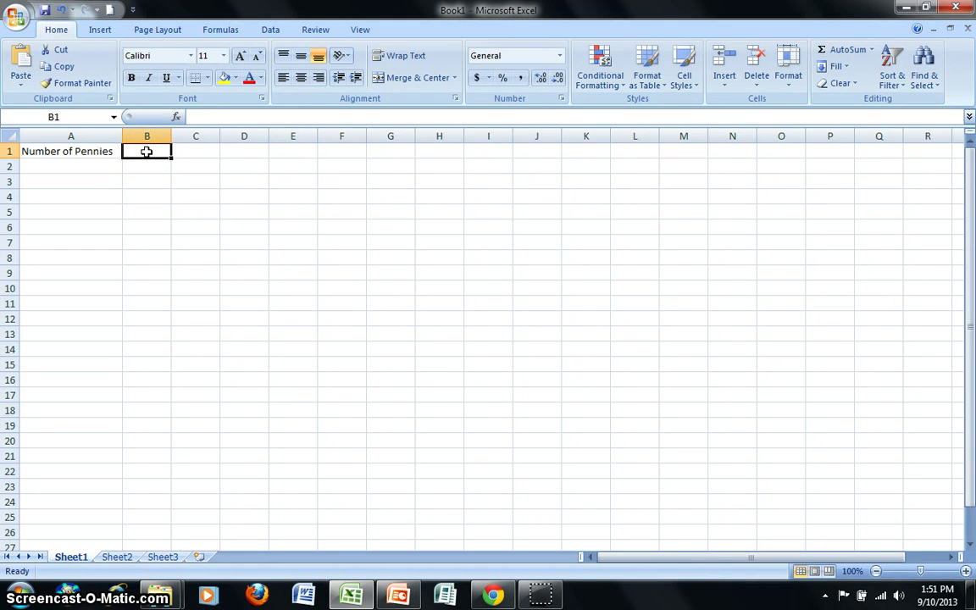
type("Mass (g")
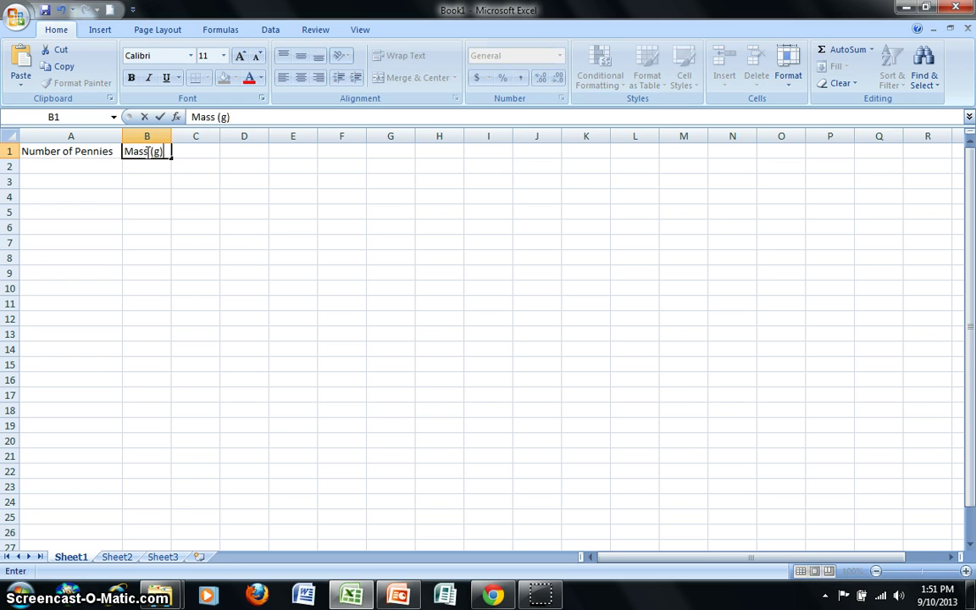
left_click(344, 213)
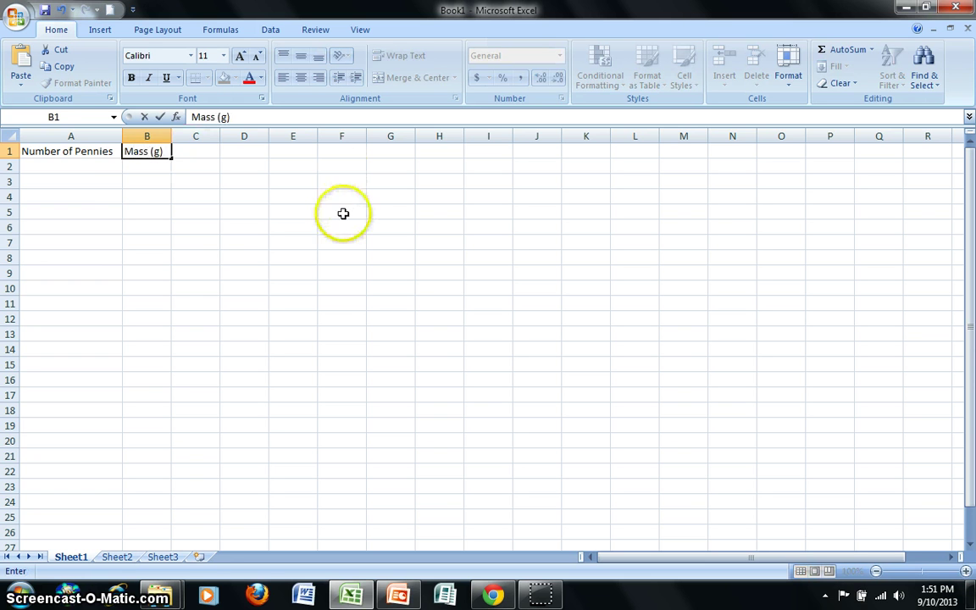
Fill cells A2 to A11 with the penny counts 1 through 10, one per row.
left_click(109, 172)
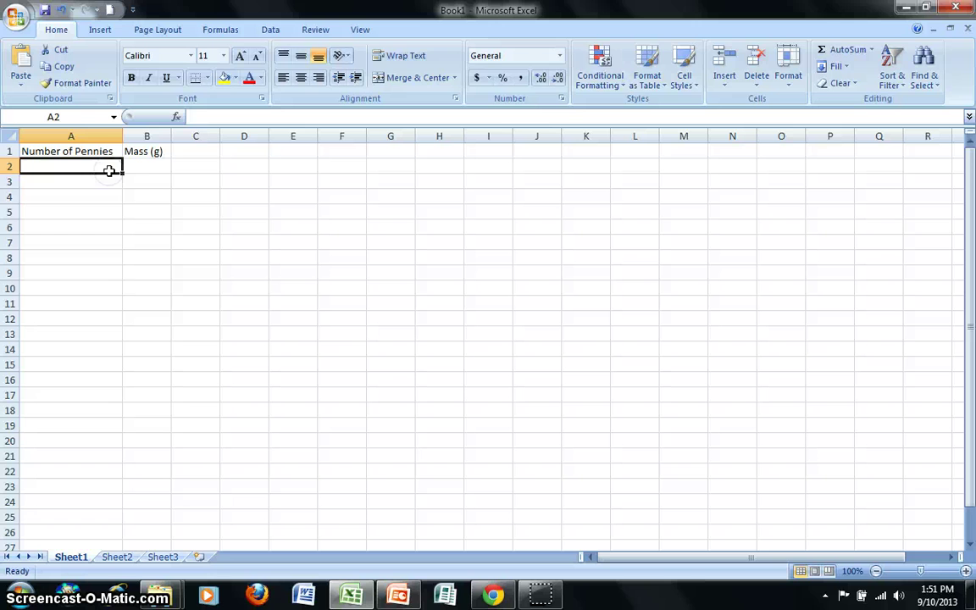
type("1")
key("Return")
type("2")
key("Return")
type("3 4")
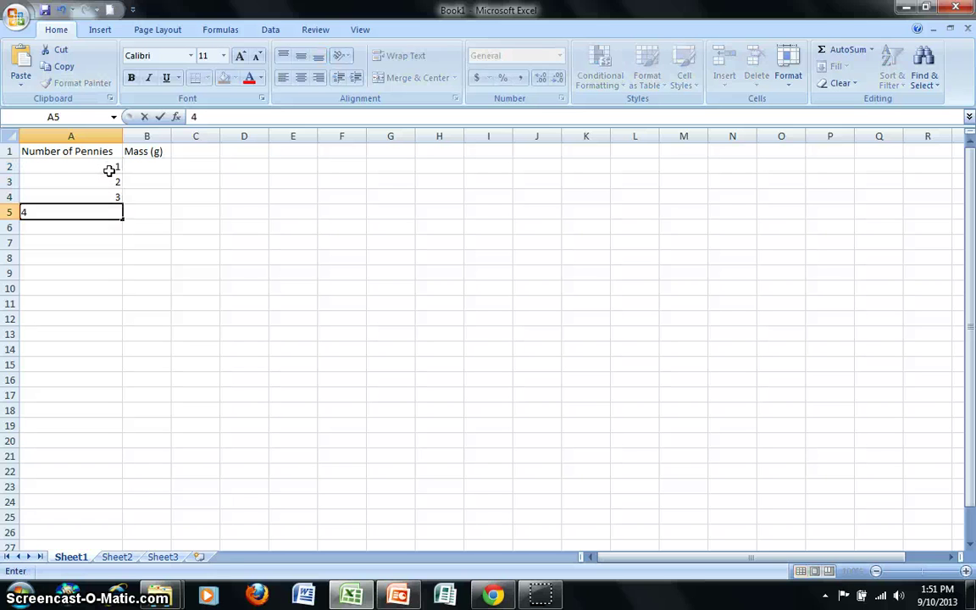
key("Return")
type("5 6 7")
key("Return")
type("8")
key("Return")
type("9")
key("Return")
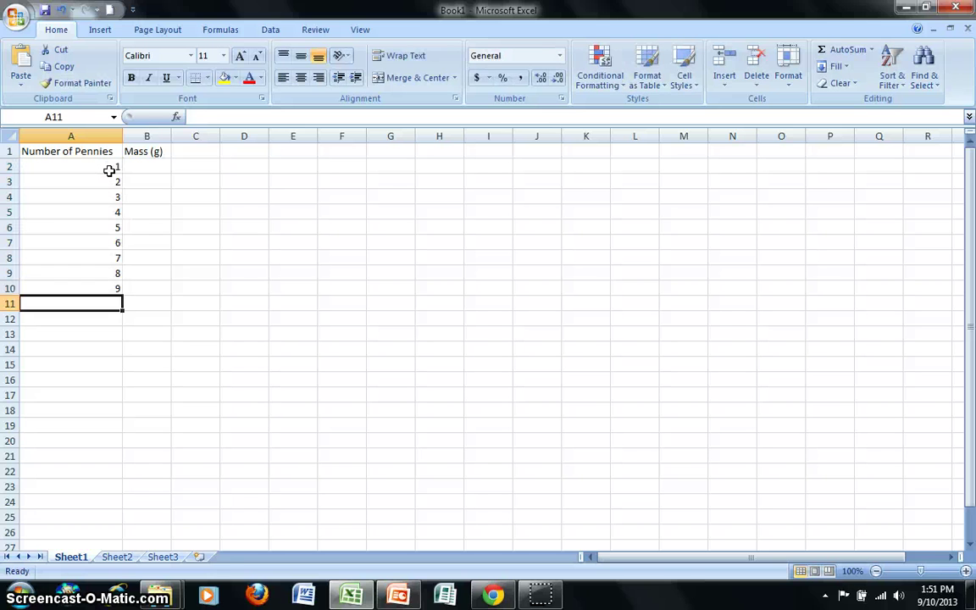
type("10")
Enter the masses 2.52, 5.05, 8.12, 10.75, 13.22, 15.81, 18.27, 20.71, 23.31 and 25.78 in cells B2 to B11.
left_click(146, 168)
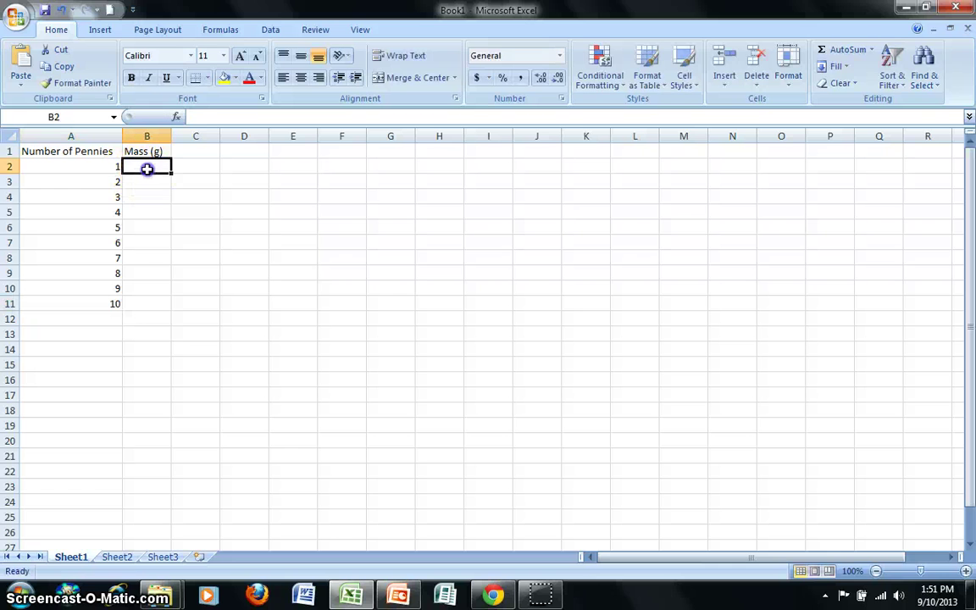
type("2.52")
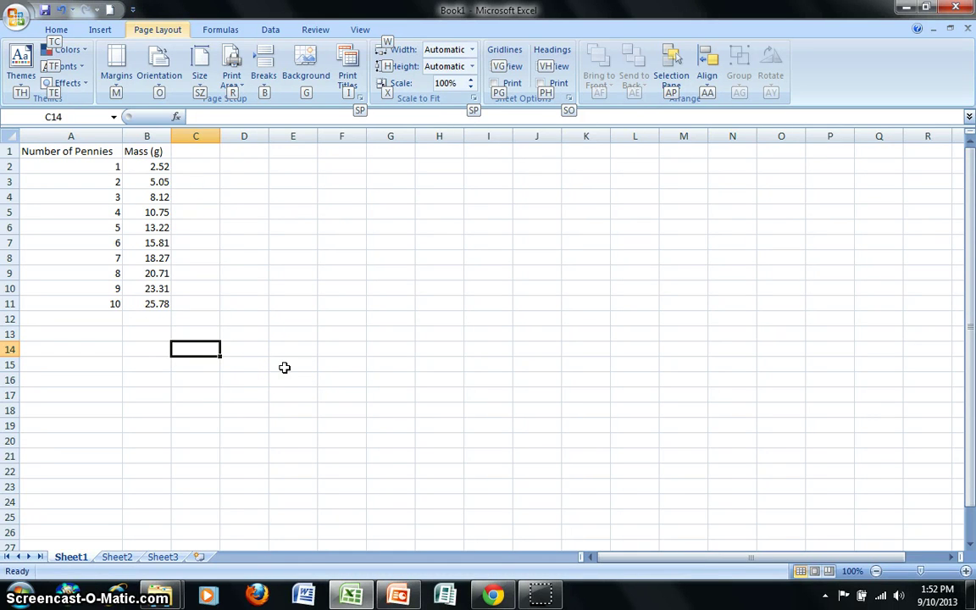
Insert a markers-only scatter chart from the penny and mass data in A1:B11.
left_click(100, 29)
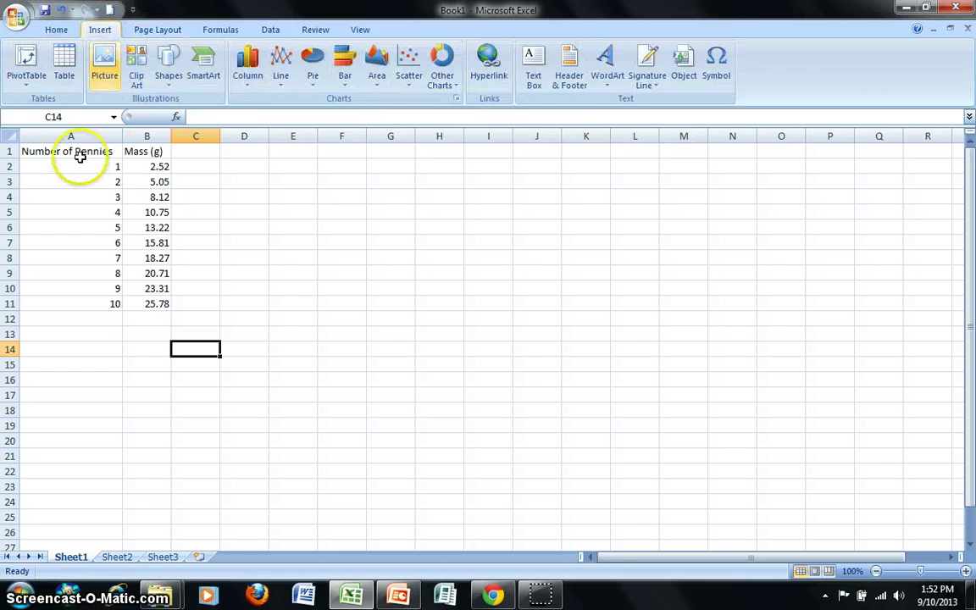
left_click_drag(80, 157, 157, 300)
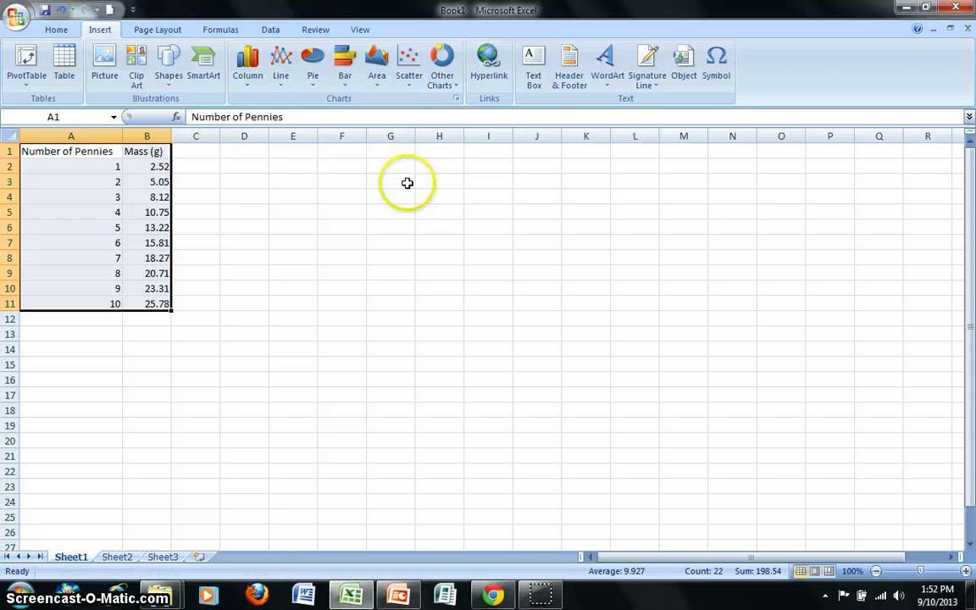
left_click(412, 86)
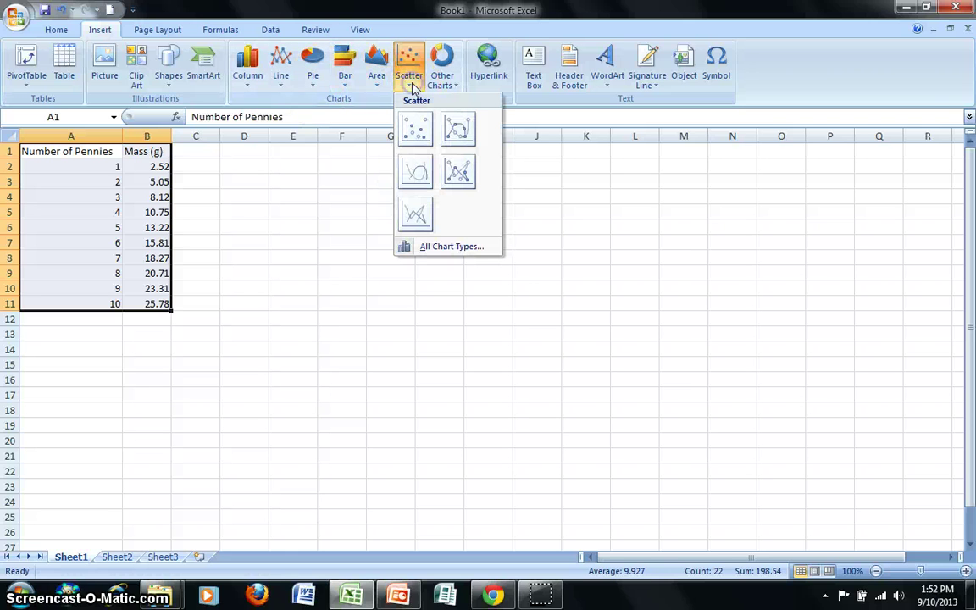
left_click(415, 129)
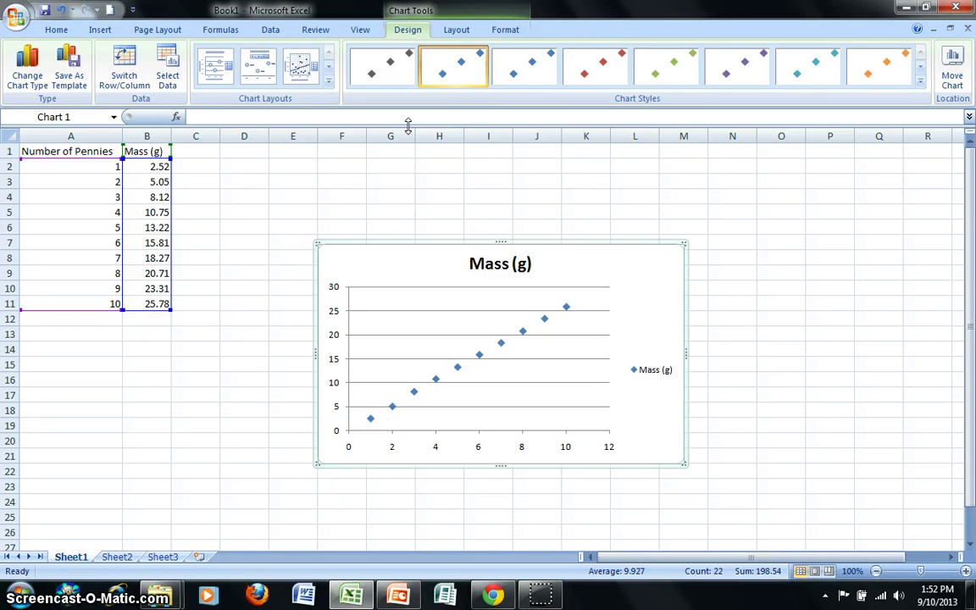
left_click(819, 414)
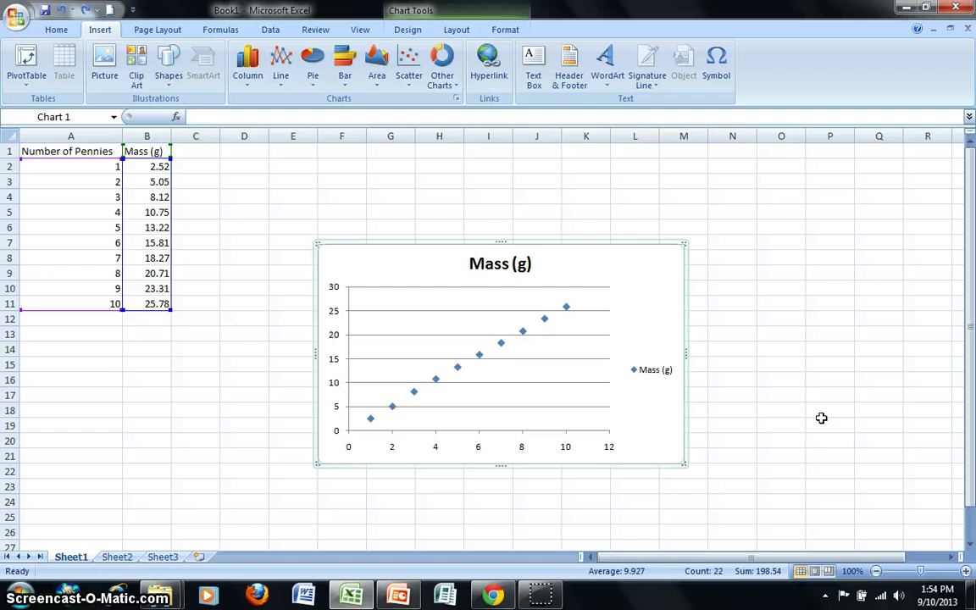
Replace the chart title with "Mass vs. Number of Pennies".
left_click(489, 262)
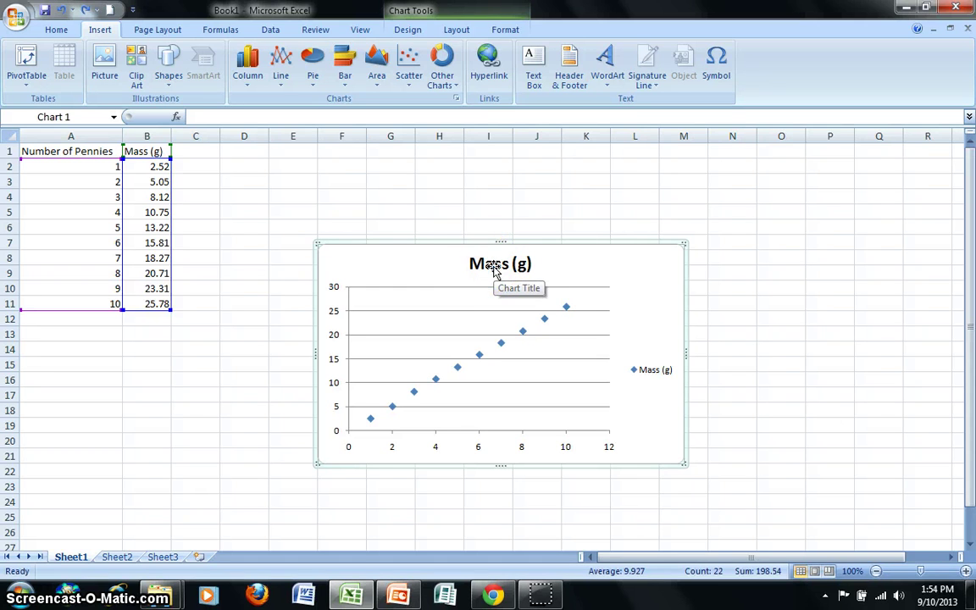
left_click(456, 30)
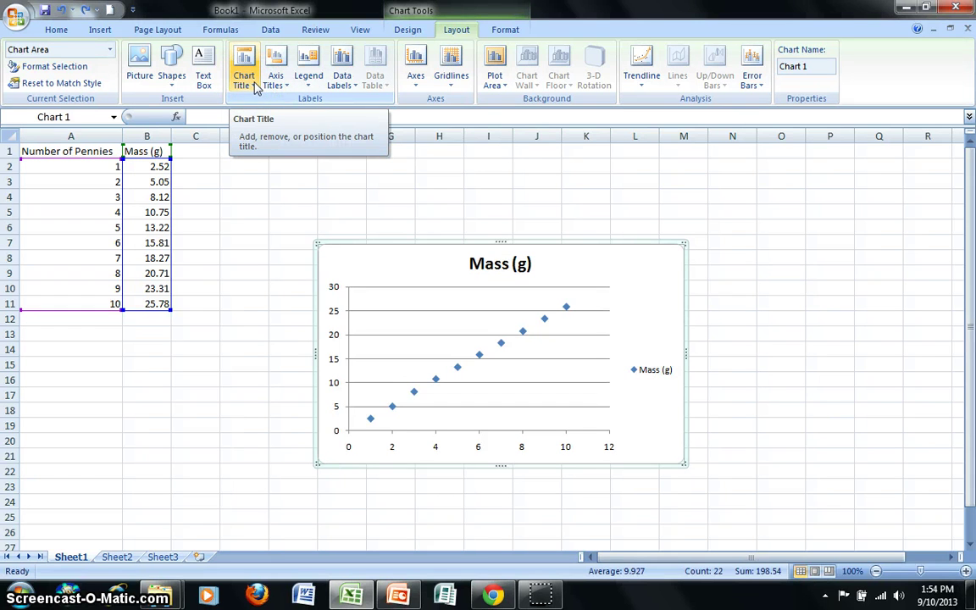
left_click(519, 264)
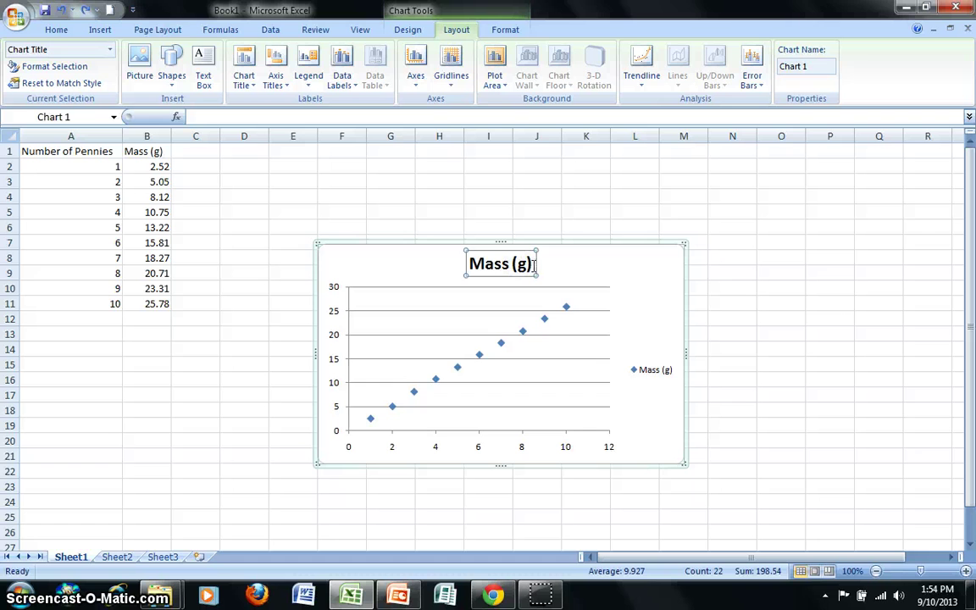
left_click(534, 265)
key("BackSpace")
key("BackSpace")
key("BackSpace")
key("BackSpace")
key("BackSpace")
key("BackSpace")
key("BackSpace")
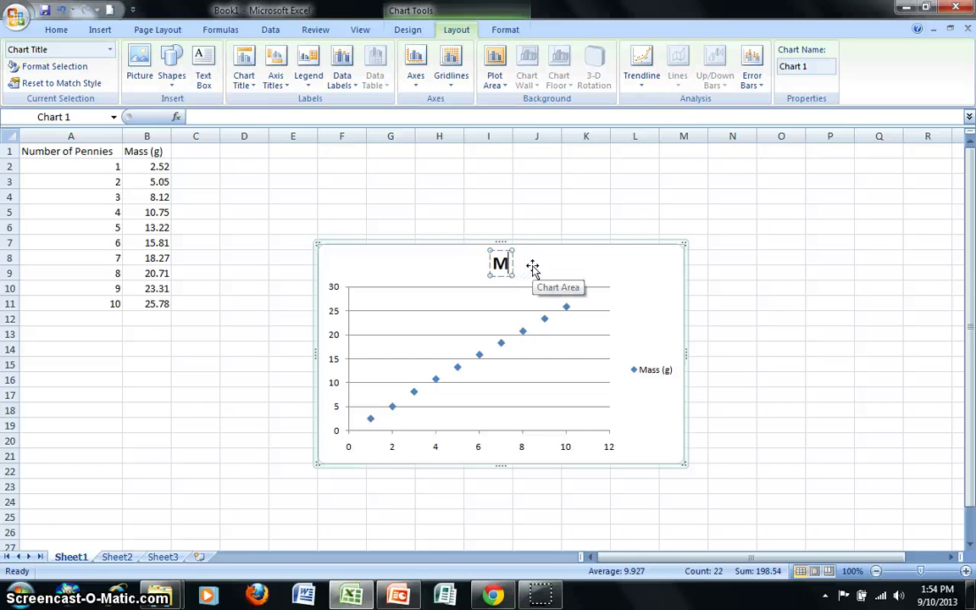
key("BackSpace")
type("Mass vs.")
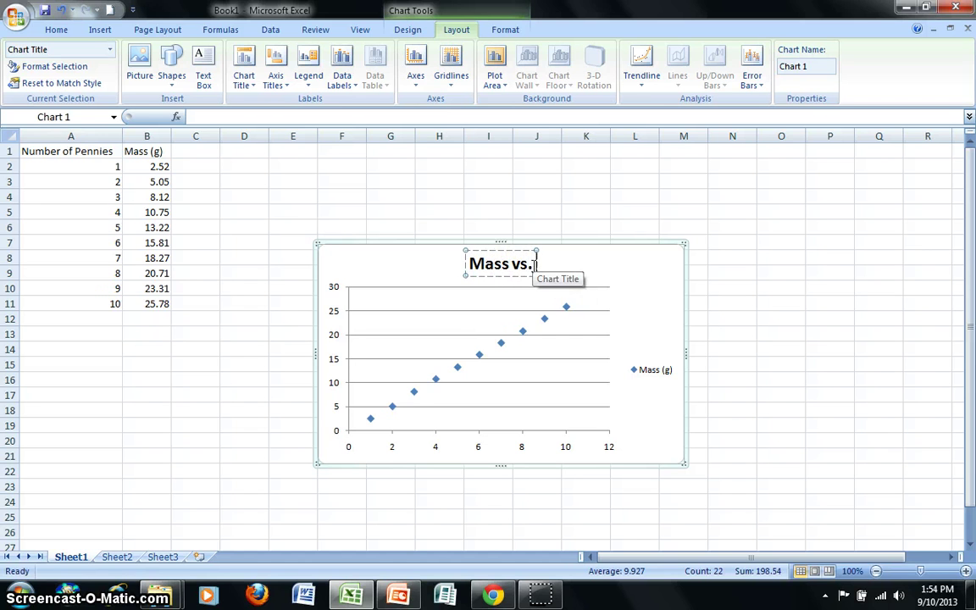
type(" Number of Pe")
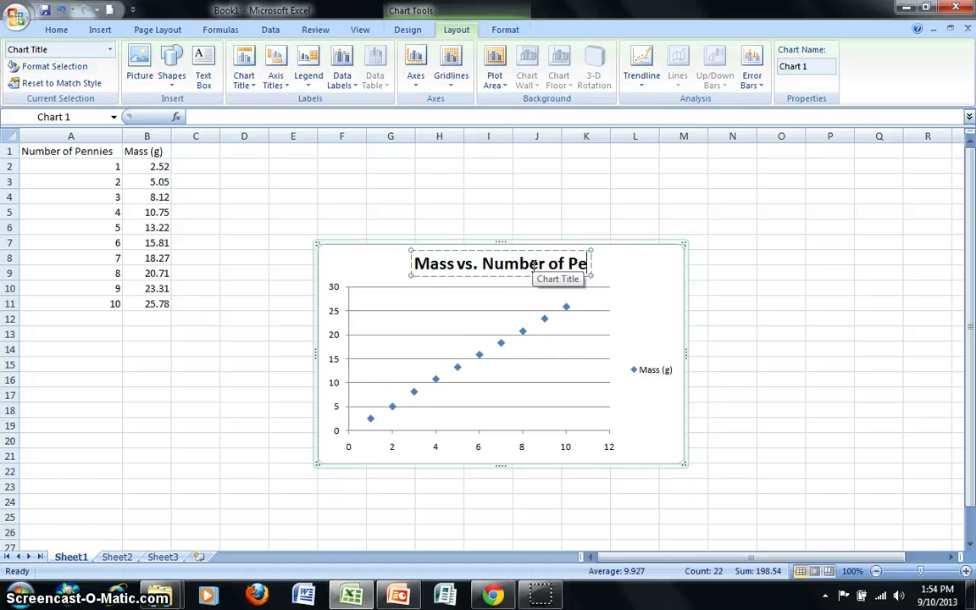
type("nnies")
left_click(723, 255)
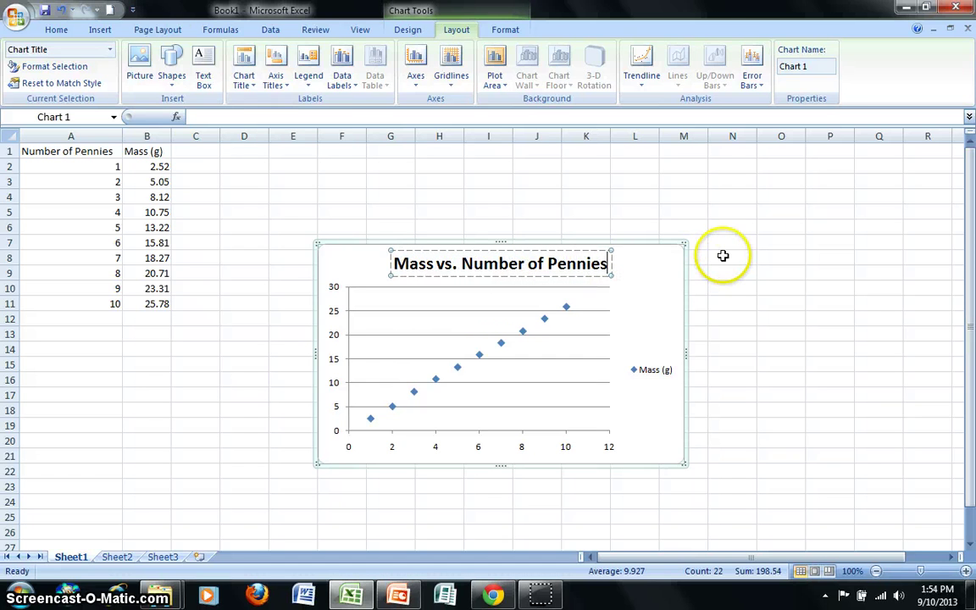
key("alt+p")
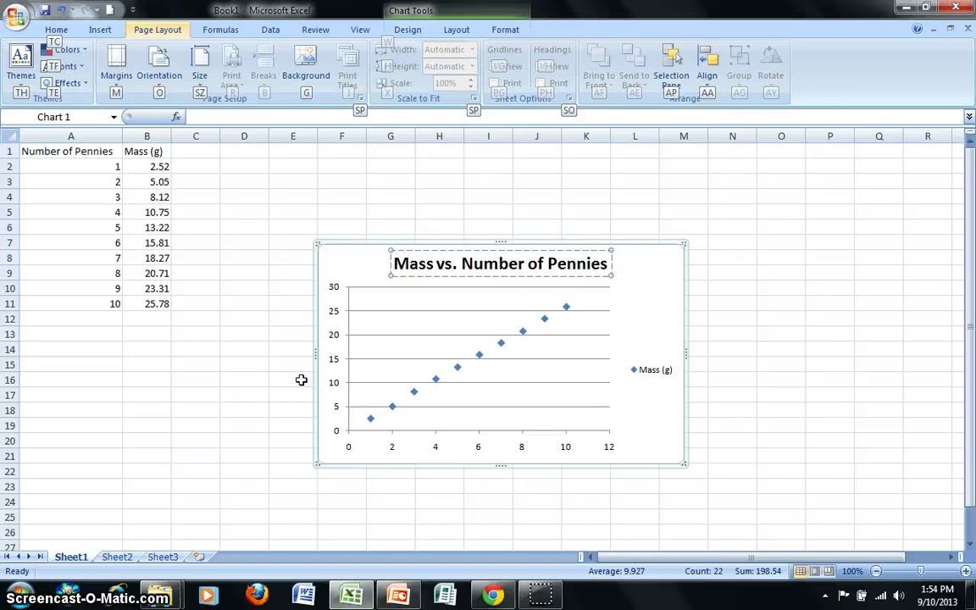
Add a primary horizontal axis title below the axis of the scatter chart.
left_click(454, 34)
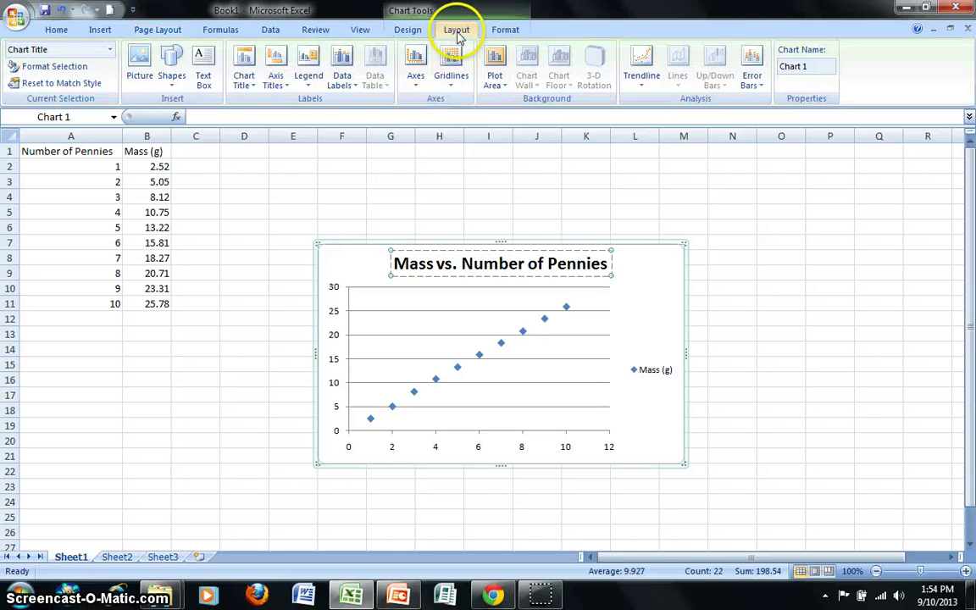
left_click(284, 86)
left_click(294, 103)
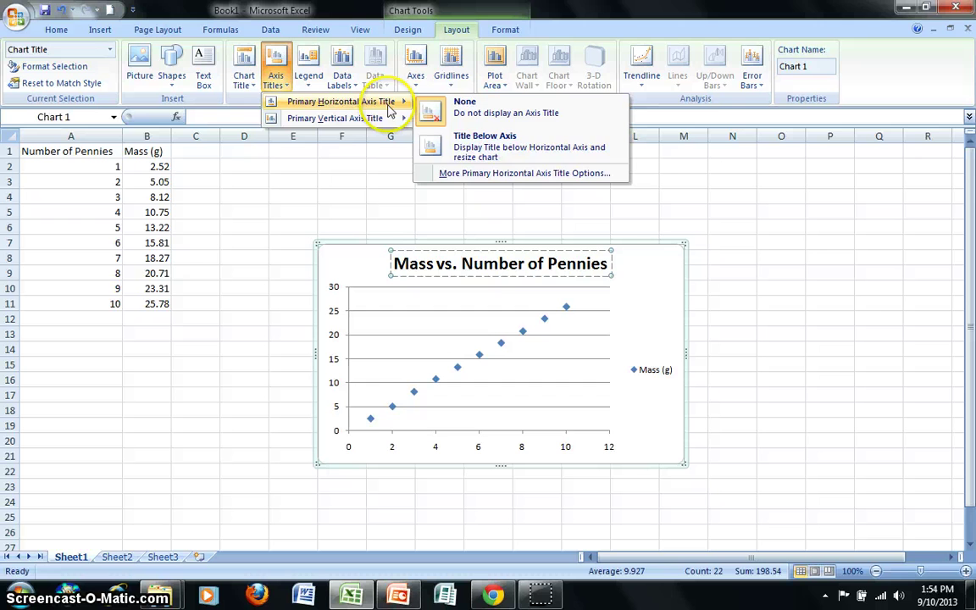
left_click(480, 148)
left_click(480, 147)
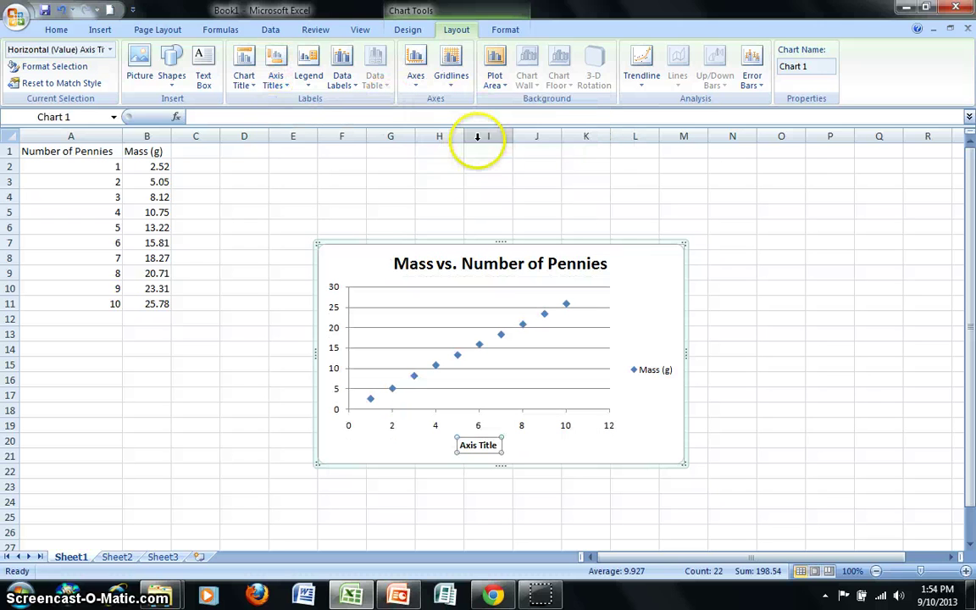
Replace the horizontal axis title's placeholder text with "Number of Pennies".
left_click(493, 444)
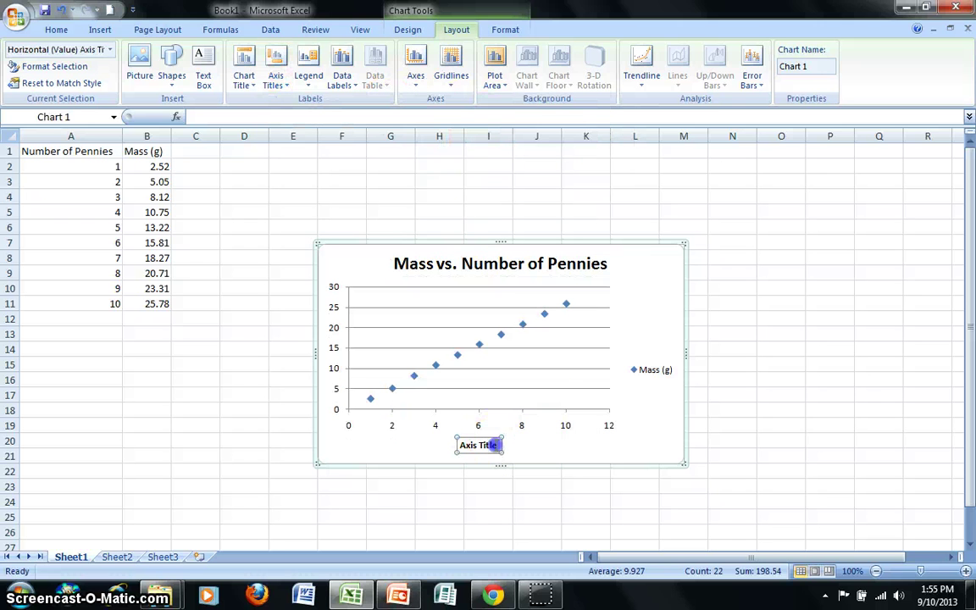
key("BackSpace")
key("BackSpace")
key("BackSpace")
key("BackSpace")
key("BackSpace")
key("BackSpace")
key("BackSpace")
key("BackSpace")
key("BackSpace")
key("BackSpace")
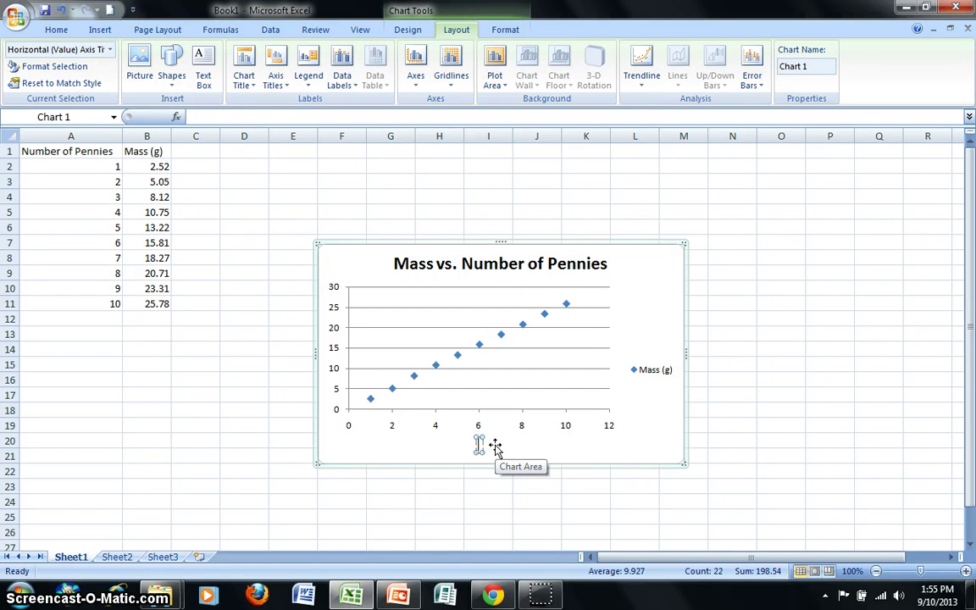
type("Number of Pennies")
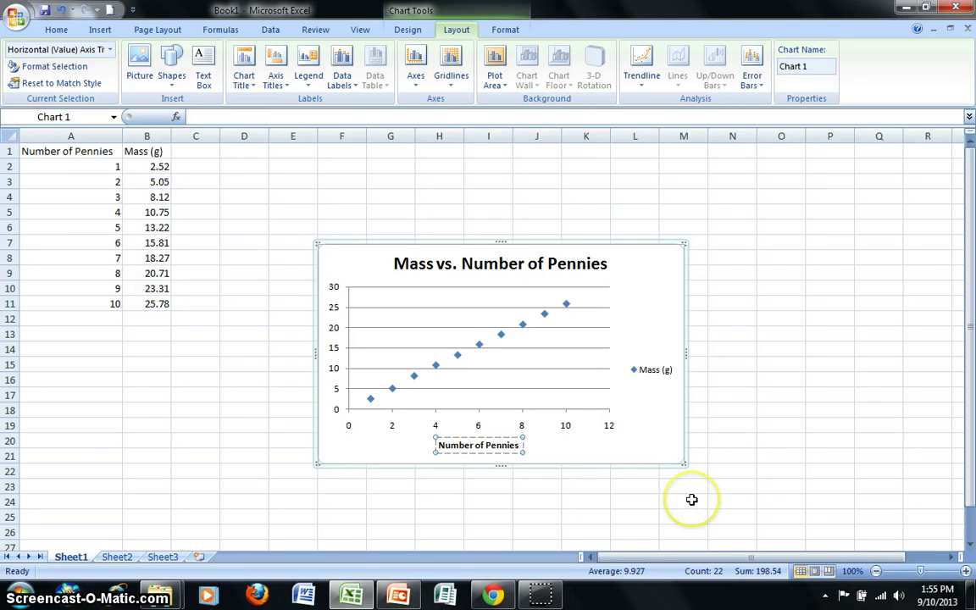
key("alt+p")
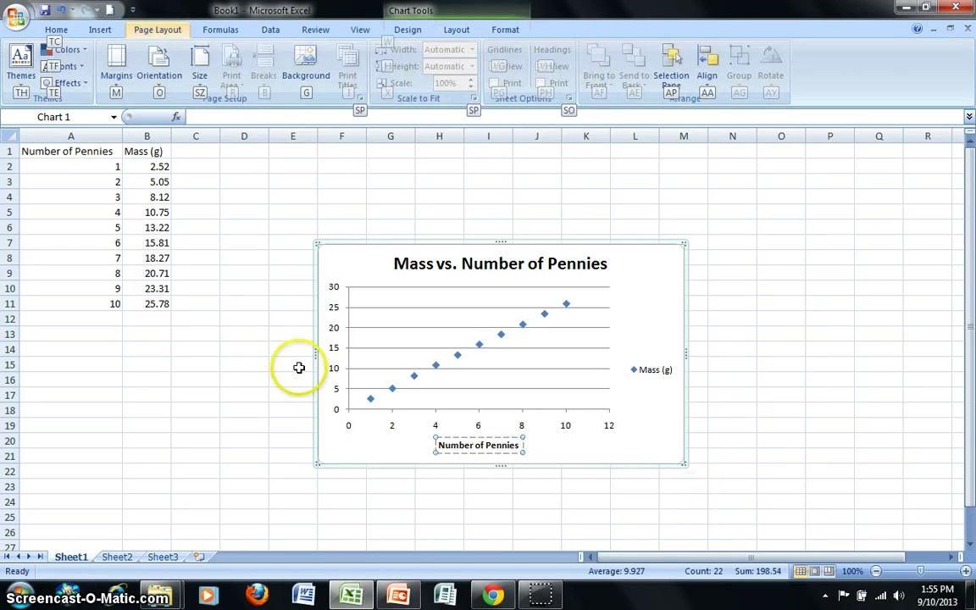
Add a rotated primary vertical axis title to the scatter chart.
left_click(458, 30)
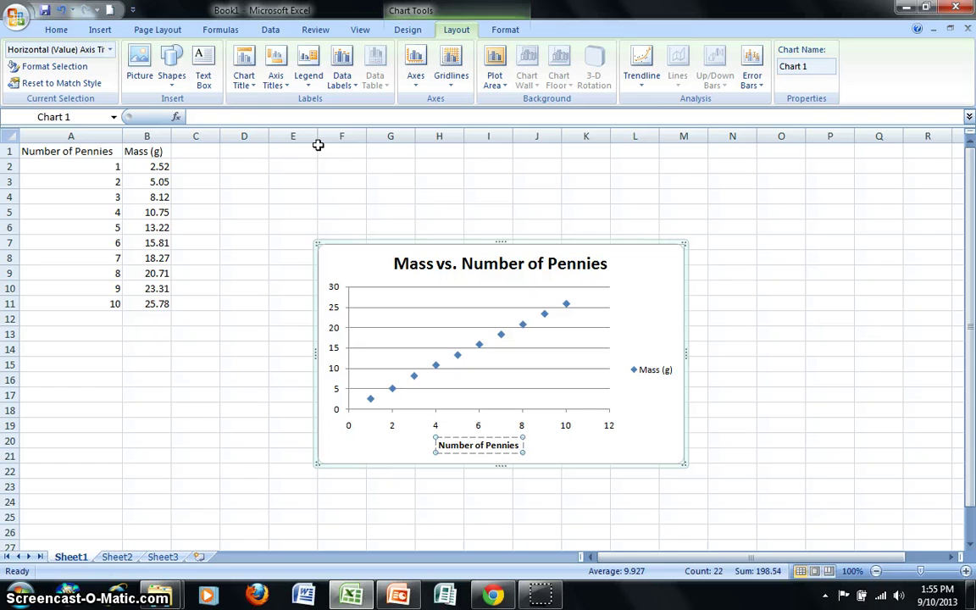
left_click(282, 85)
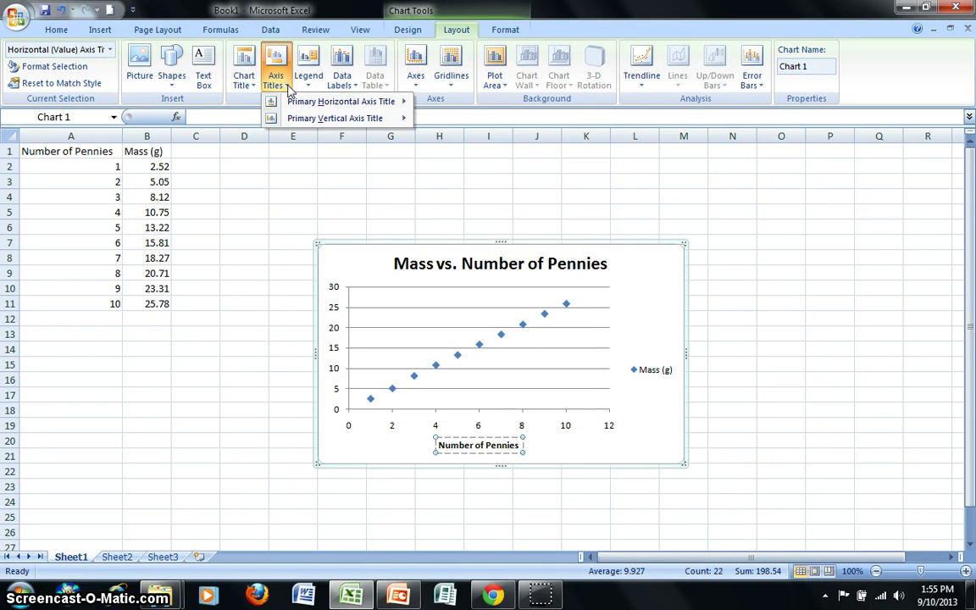
mouse_move(305, 119)
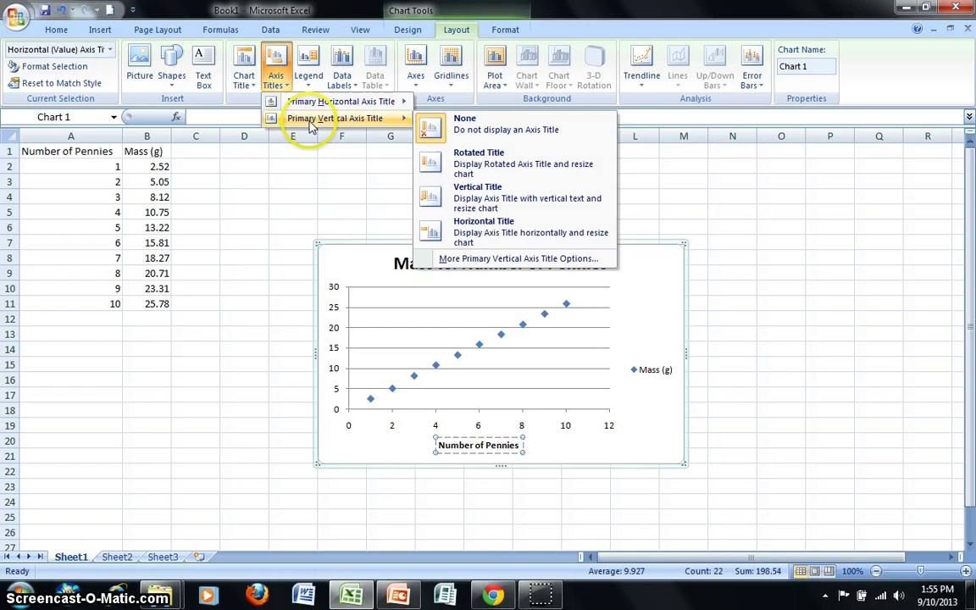
left_click(458, 165)
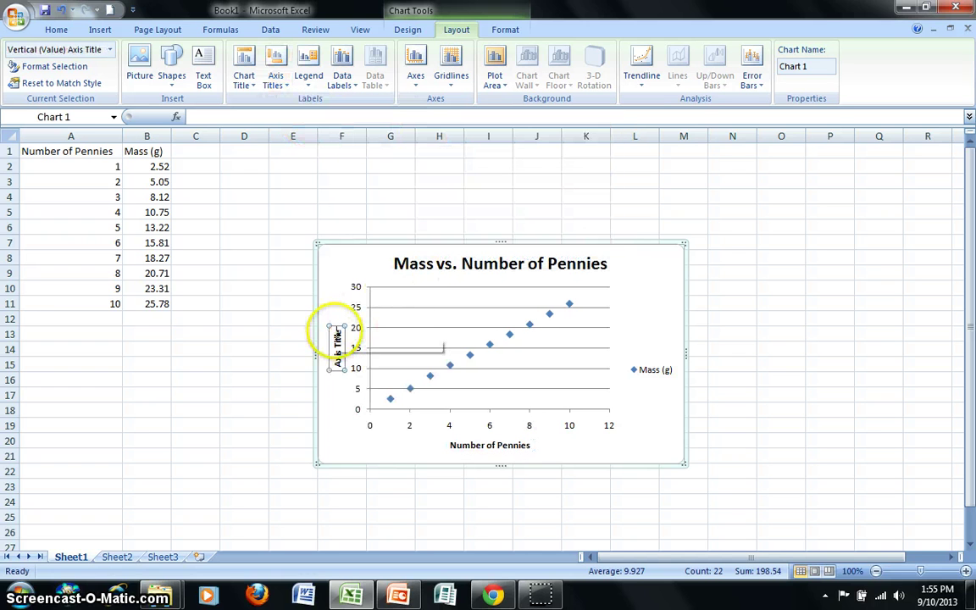
Replace the vertical axis title's placeholder text with "Mass (g)".
left_click(338, 334)
key("BackSpace")
key("BackSpace")
key("BackSpace")
key("BackSpace")
key("BackSpace")
key("BackSpace")
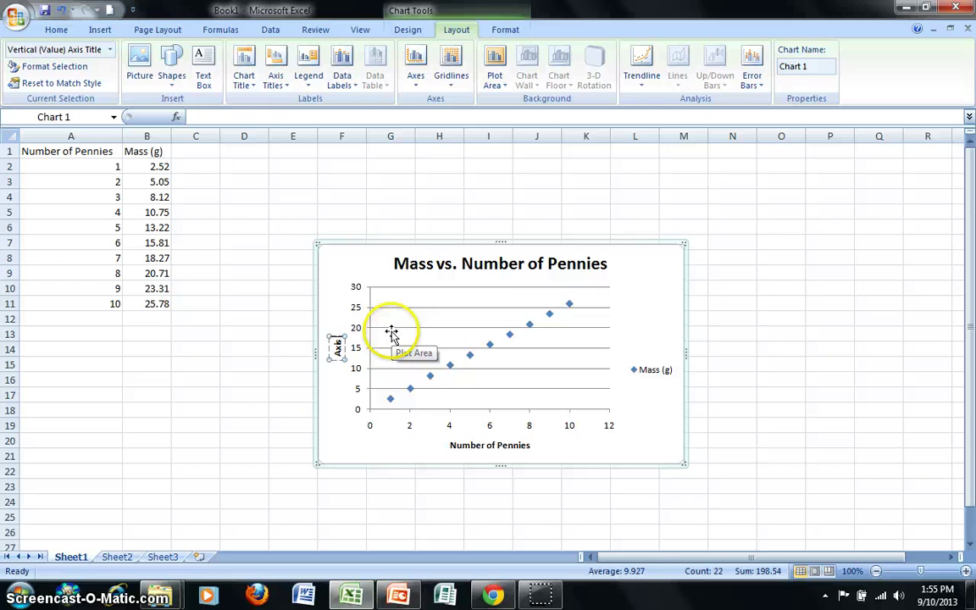
key("BackSpace")
key("BackSpace")
key("BackSpace")
key("BackSpace")
type("Ma")
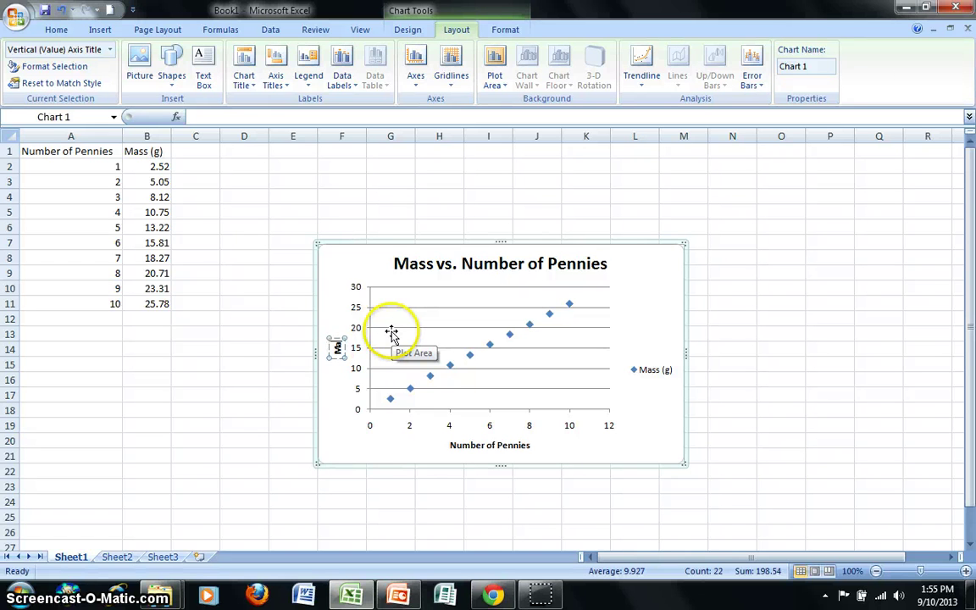
type("ss 9g)")
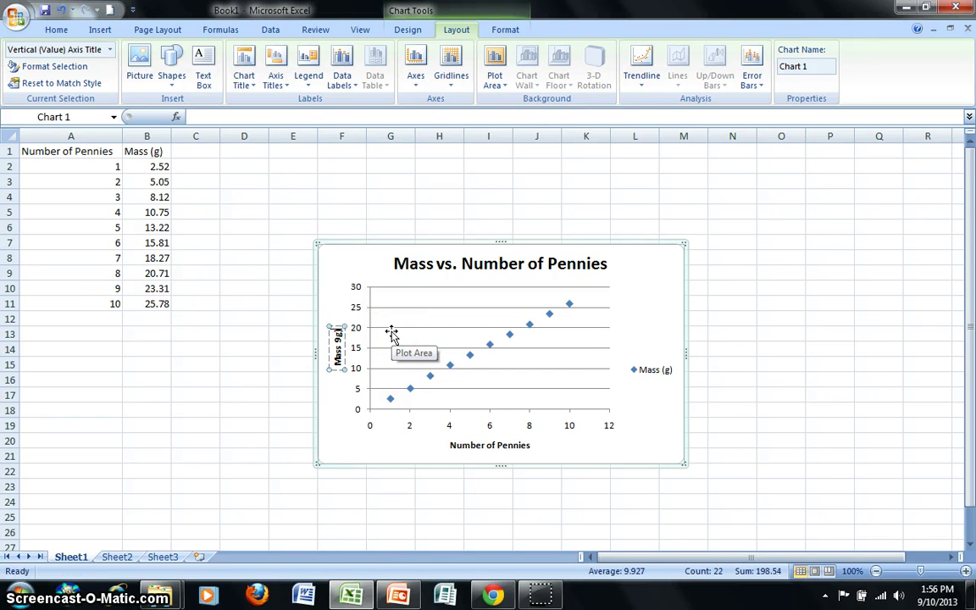
key("BackSpace")
key("BackSpace")
key("BackSpace")
type("(g)")
left_click(652, 429)
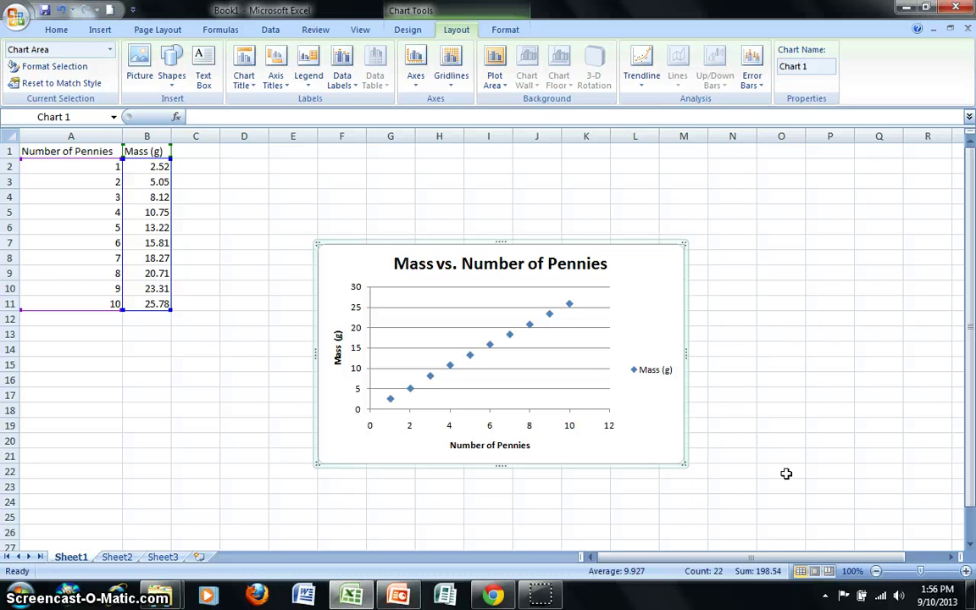
Add a linear trendline to the Mass (g) series of the scatter chart.
key("alt+p")
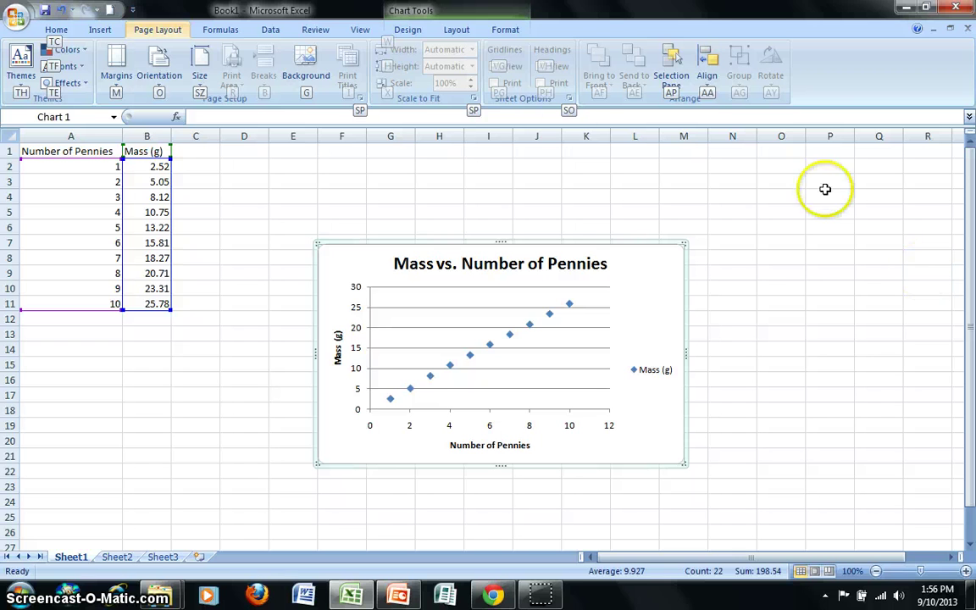
left_click(455, 31)
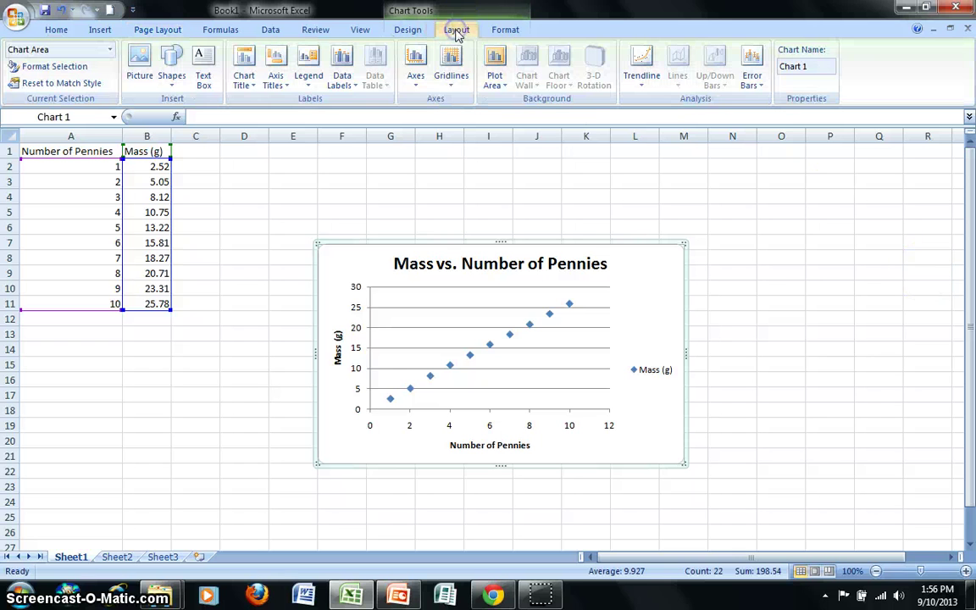
left_click(649, 90)
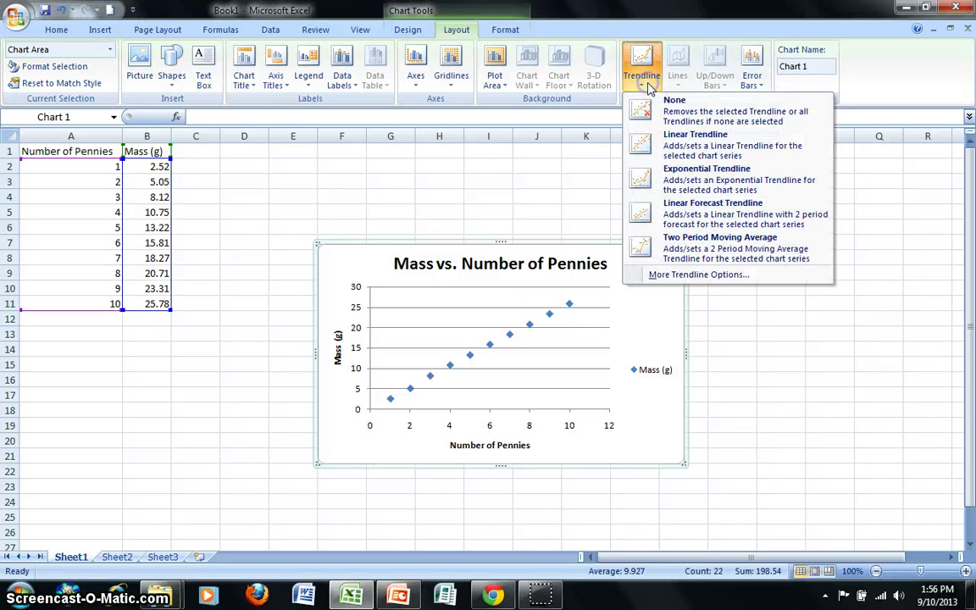
left_click(681, 154)
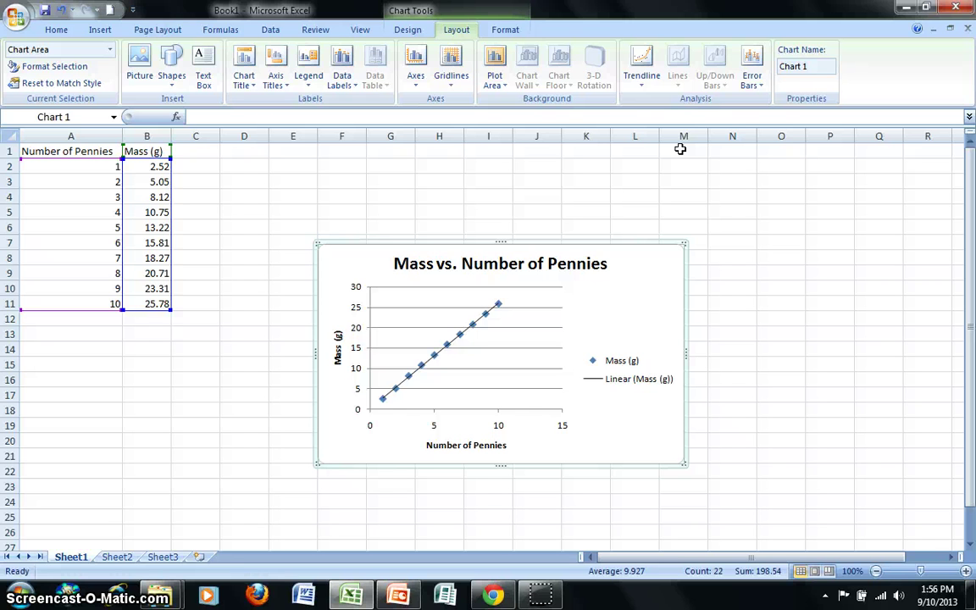
Display a linear trendline's equation on the chart and move the equation label clear of the line, just below its upper end.
left_click(646, 83)
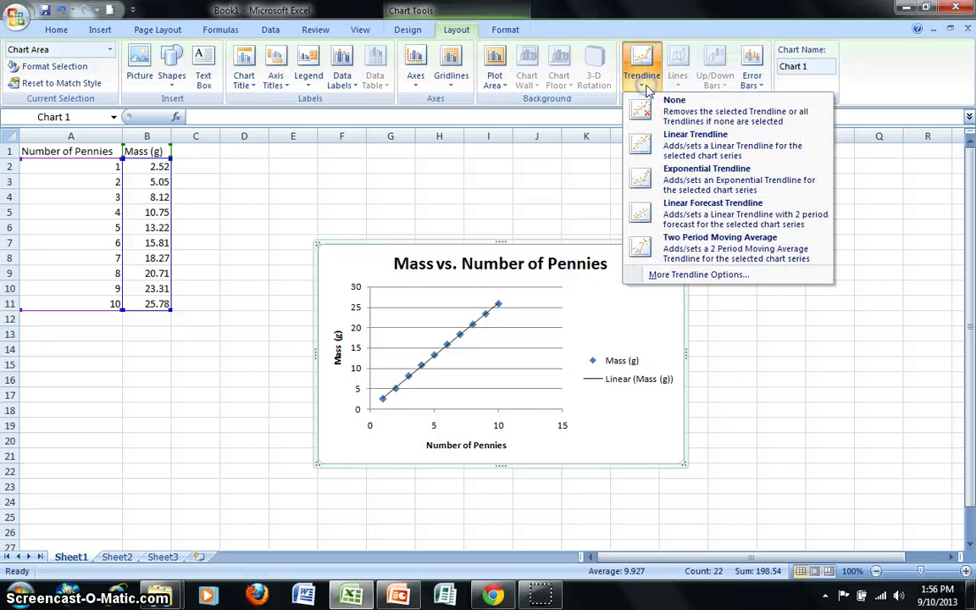
left_click(682, 276)
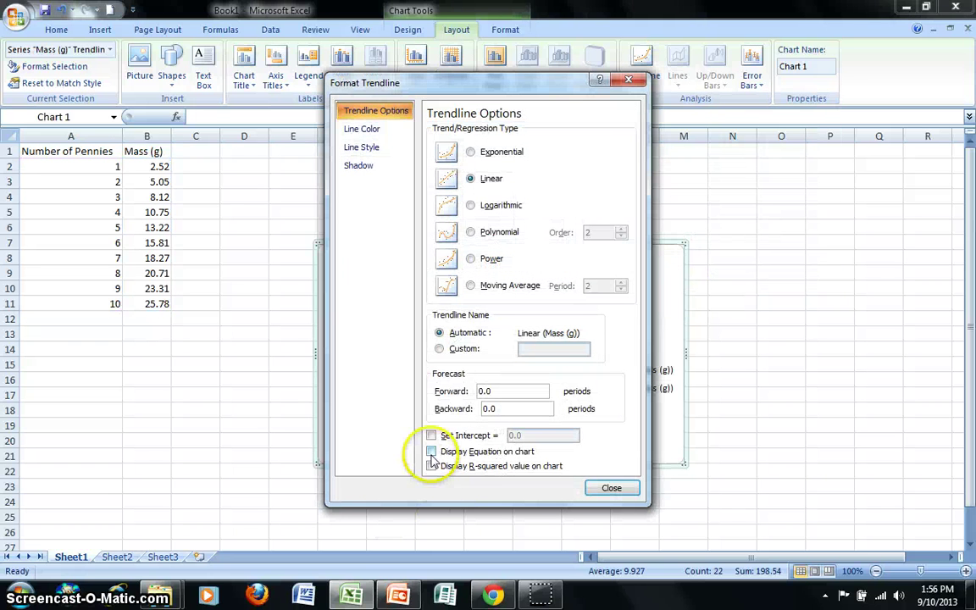
left_click(431, 452)
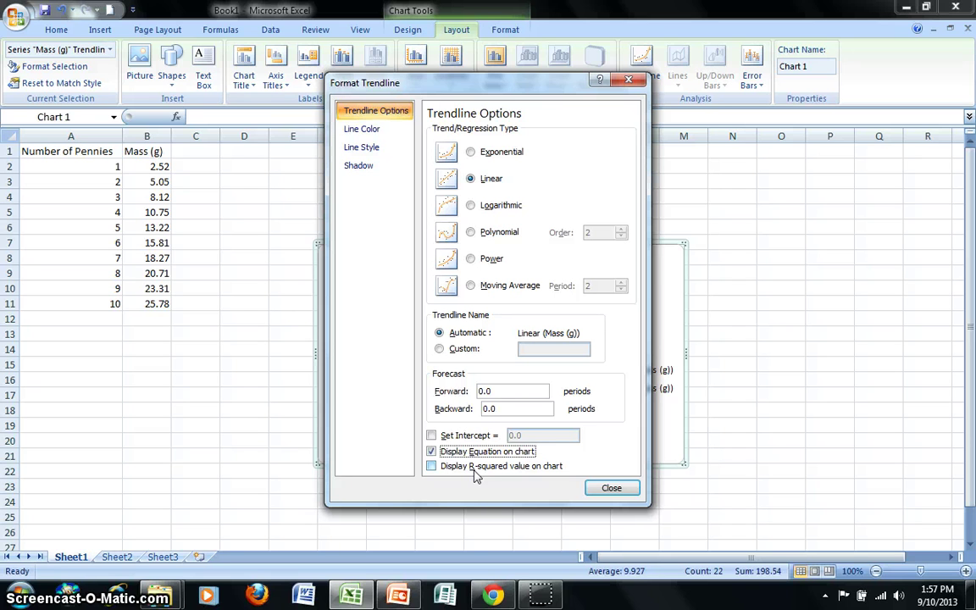
left_click(616, 490)
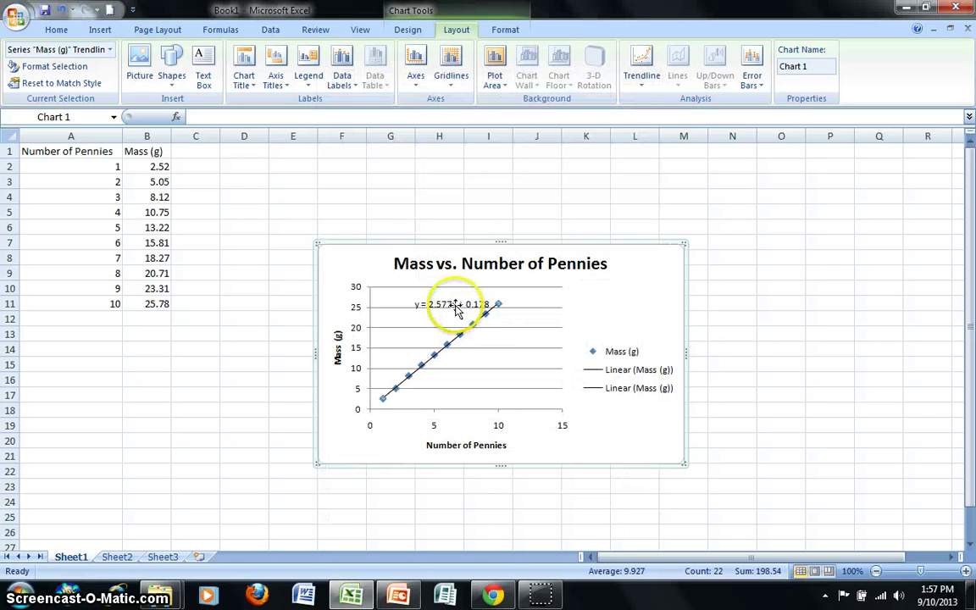
left_click_drag(455, 305, 515, 338)
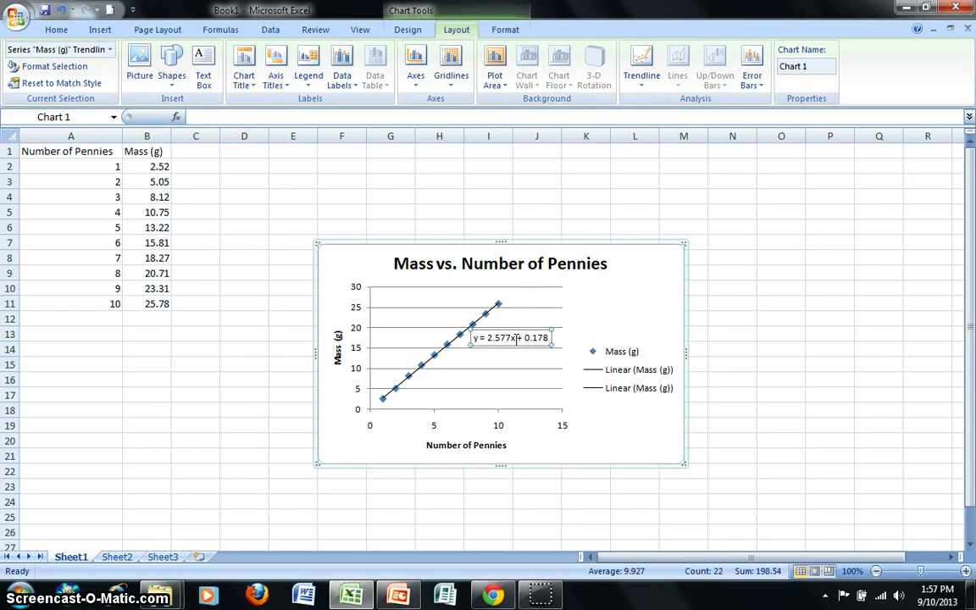
Delete the duplicate linear trendline entry from the legend, and remove the whole legend from the chart.
left_click(628, 349)
left_click(653, 390)
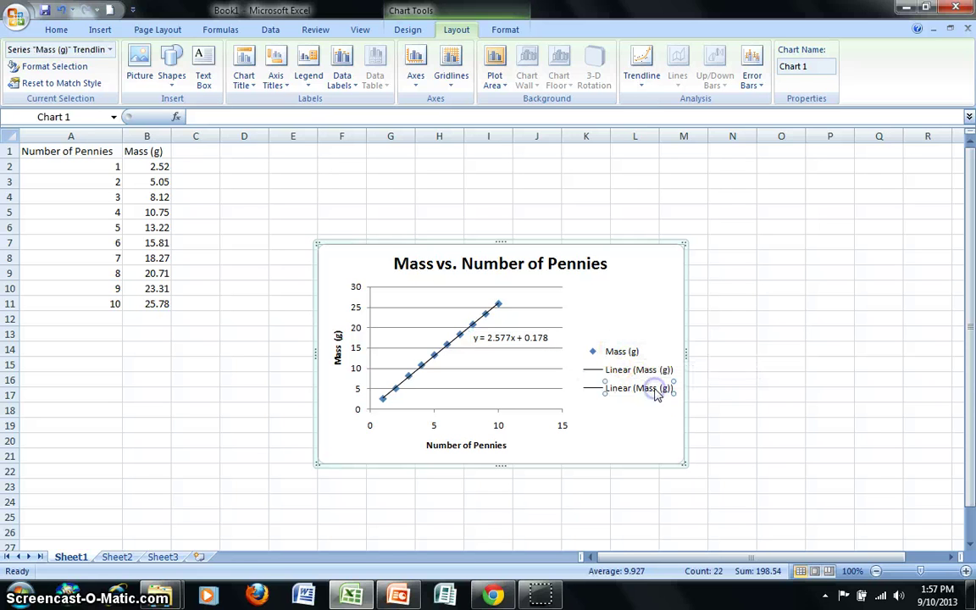
key("Delete")
left_click(649, 383)
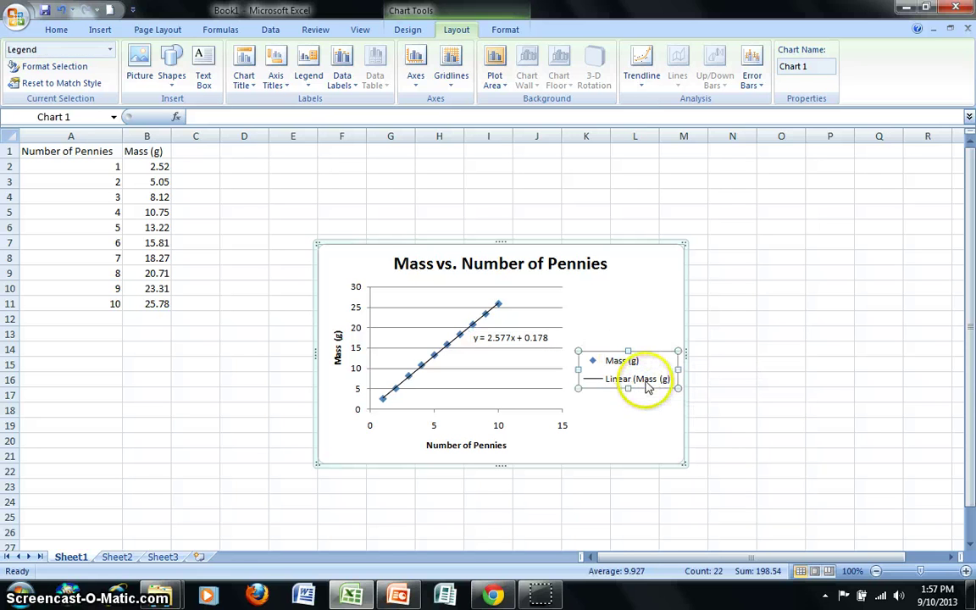
key("Delete")
left_click(628, 466)
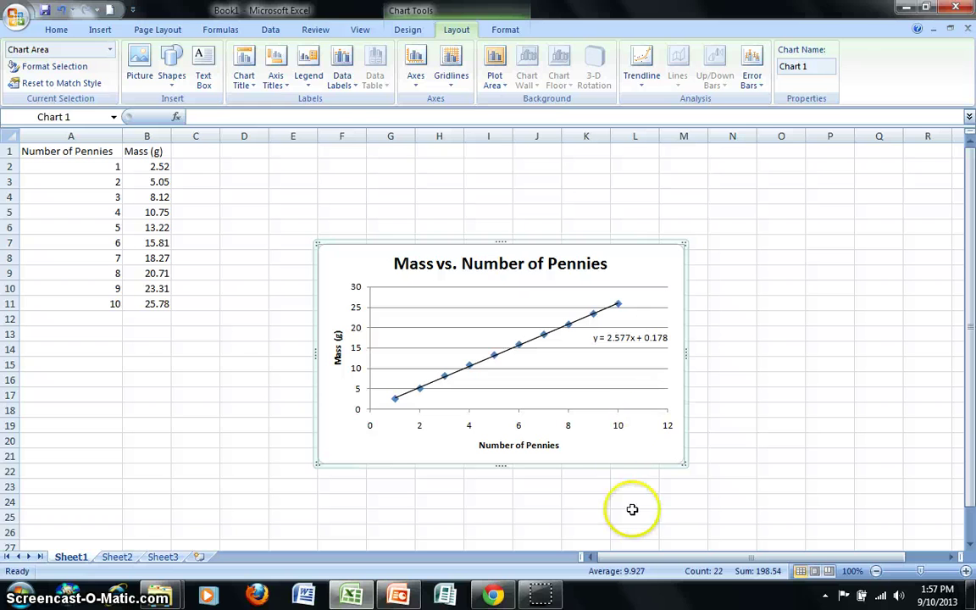
Copy the whole Mass vs. Number of Pennies chart.
key("alt+p")
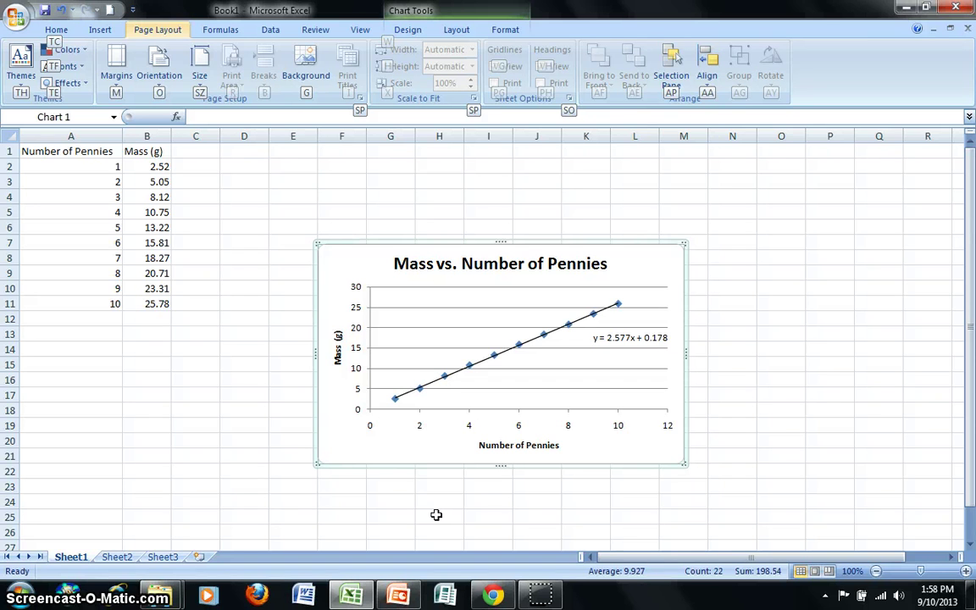
right_click(340, 268)
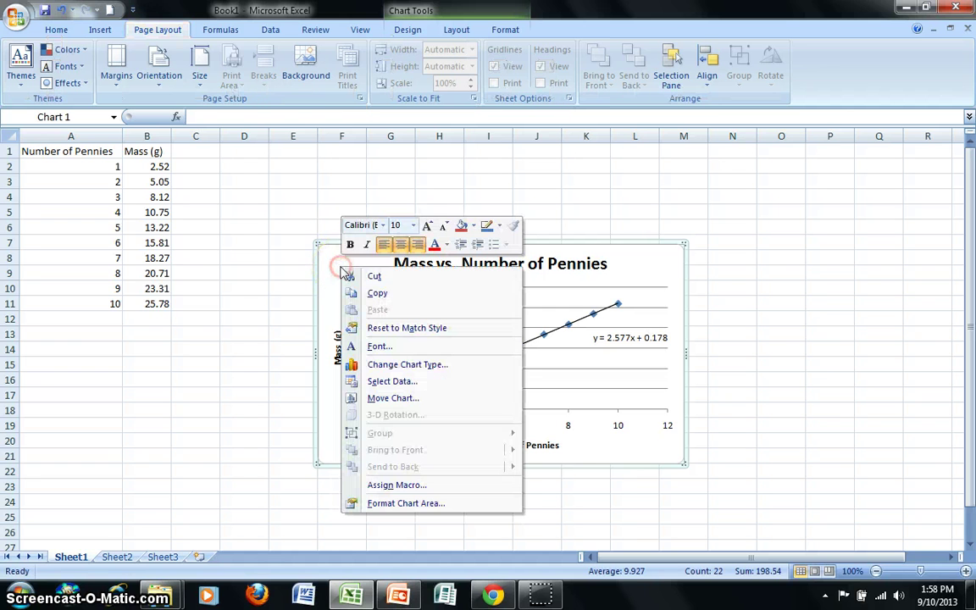
left_click(407, 293)
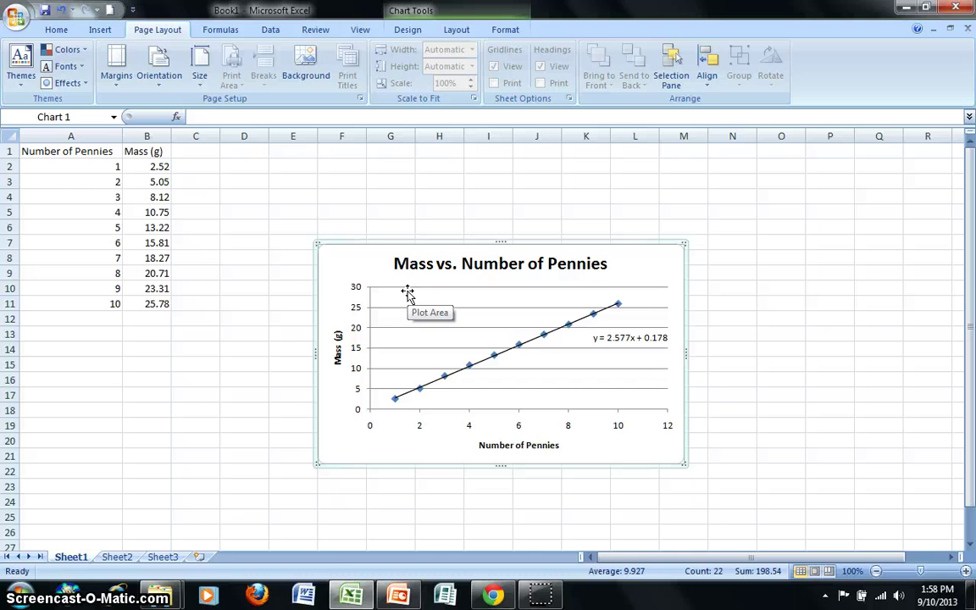
Switch to Word, enter "The" in the blank document, and paste the copied chart on the line below.
left_click(305, 594)
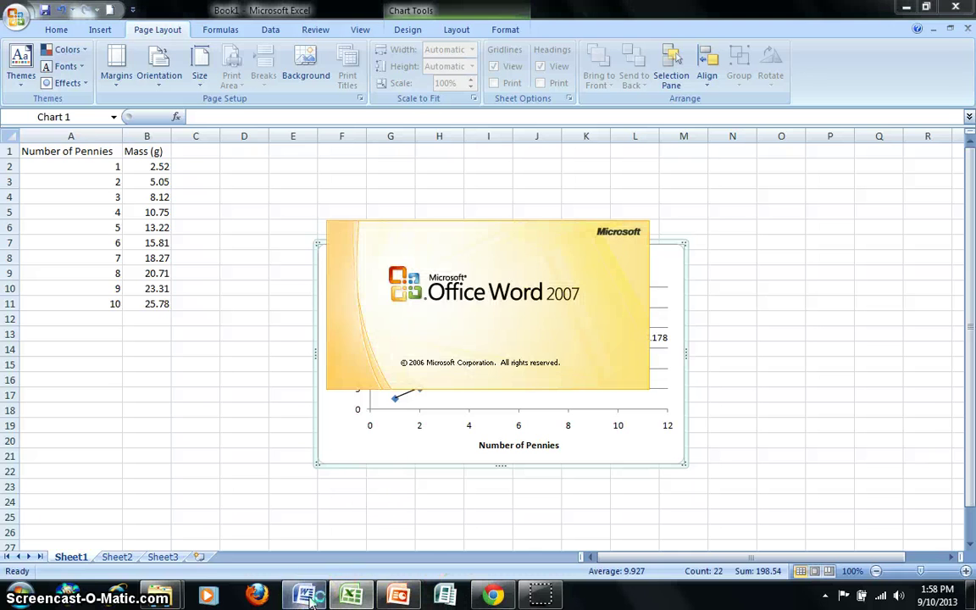
type("teh")
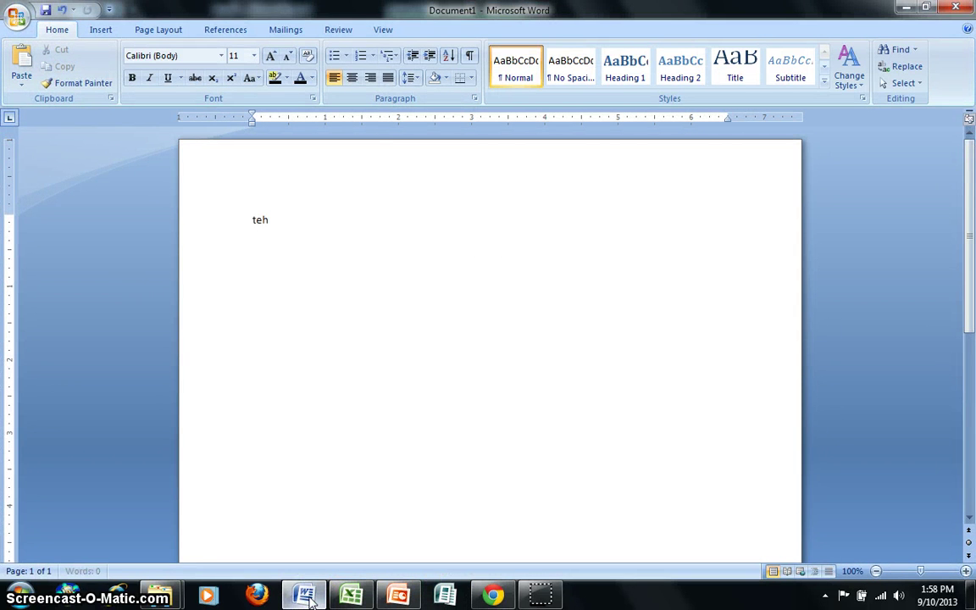
key("BackSpace")
key("BackSpace")
key("BackSpace")
type("The")
key("Return")
key("ctrl+v")
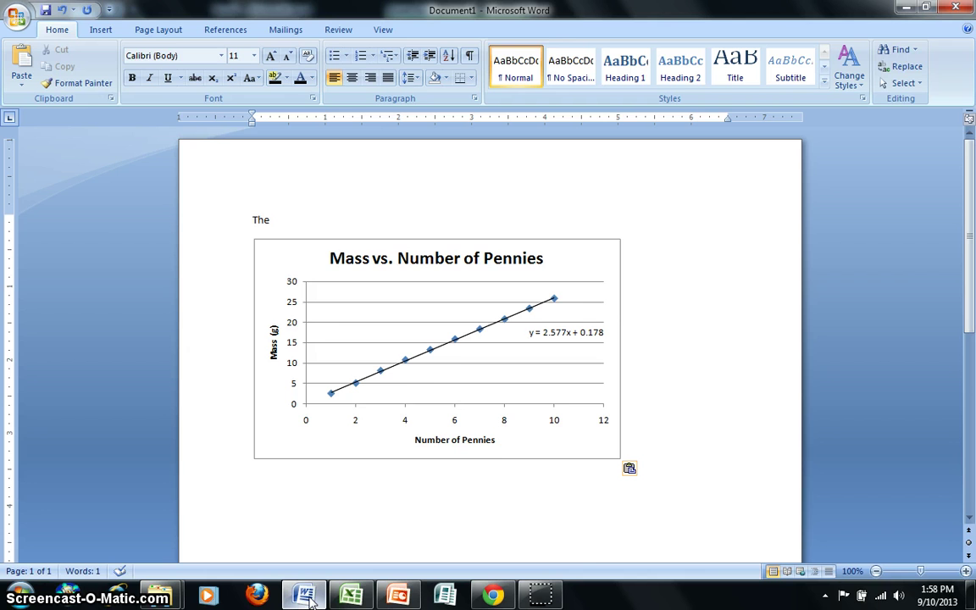
Switch to Chrome and search the class wiki for "excel".
left_click(350, 596)
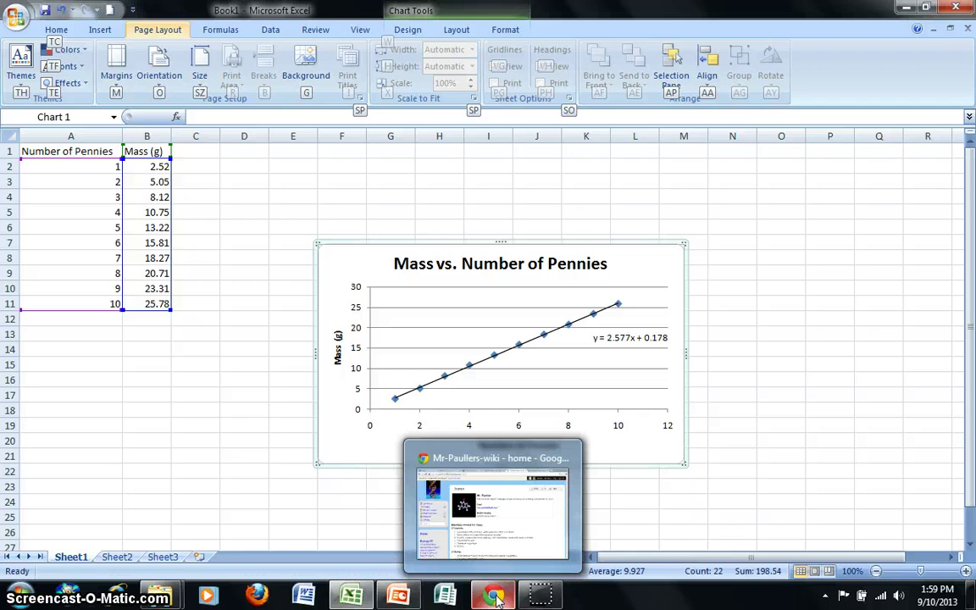
left_click(497, 597)
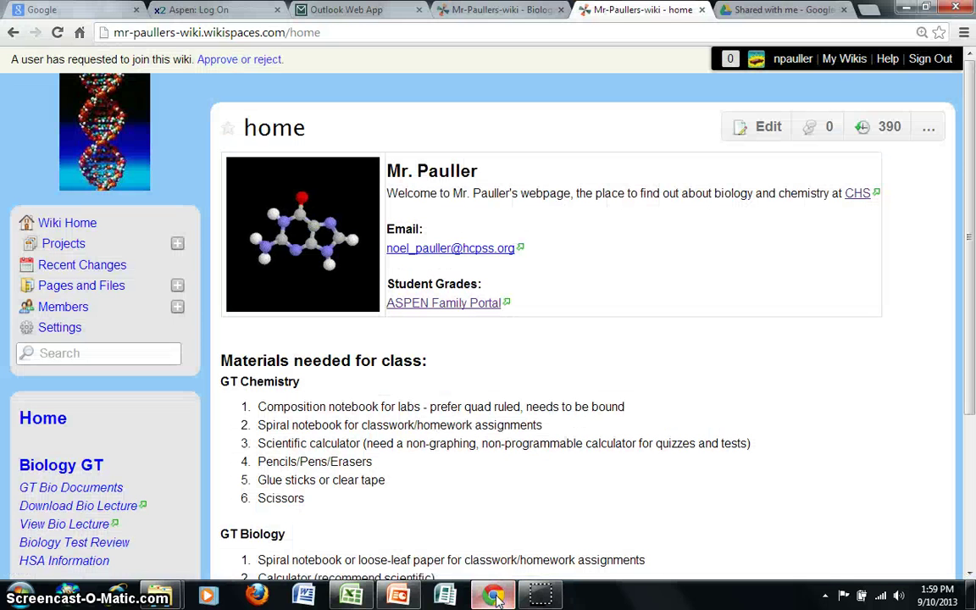
left_click(90, 353)
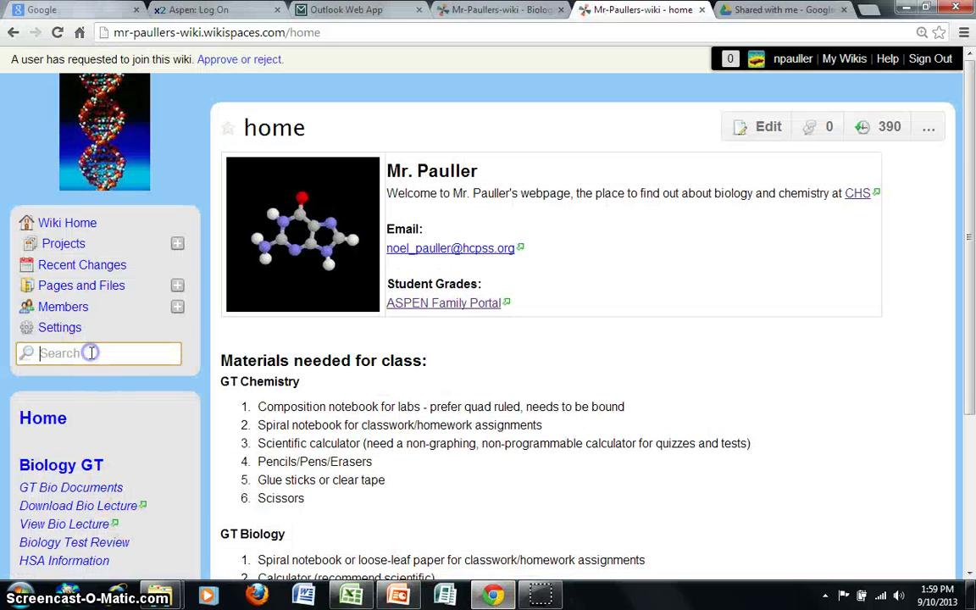
type("excel")
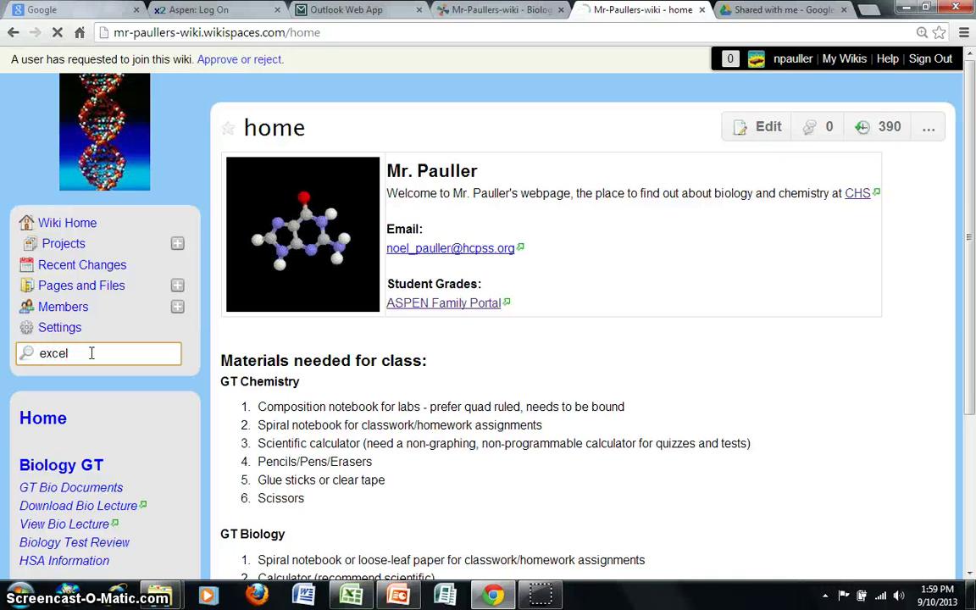
key("Return")
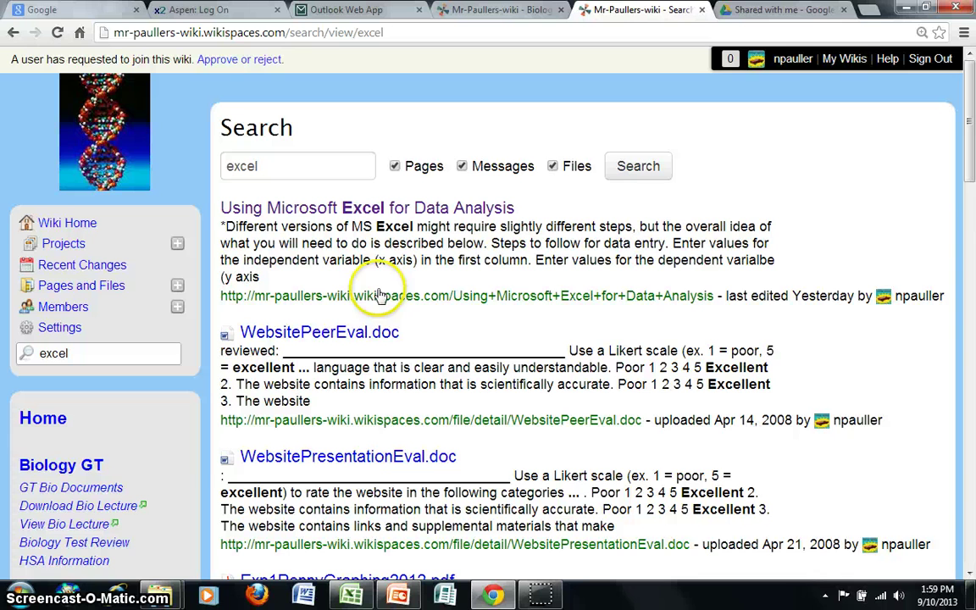
Open the wiki page "Using Microsoft Excel for Data Analysis" and review its steps for data entry and creating a graph.
left_click(370, 216)
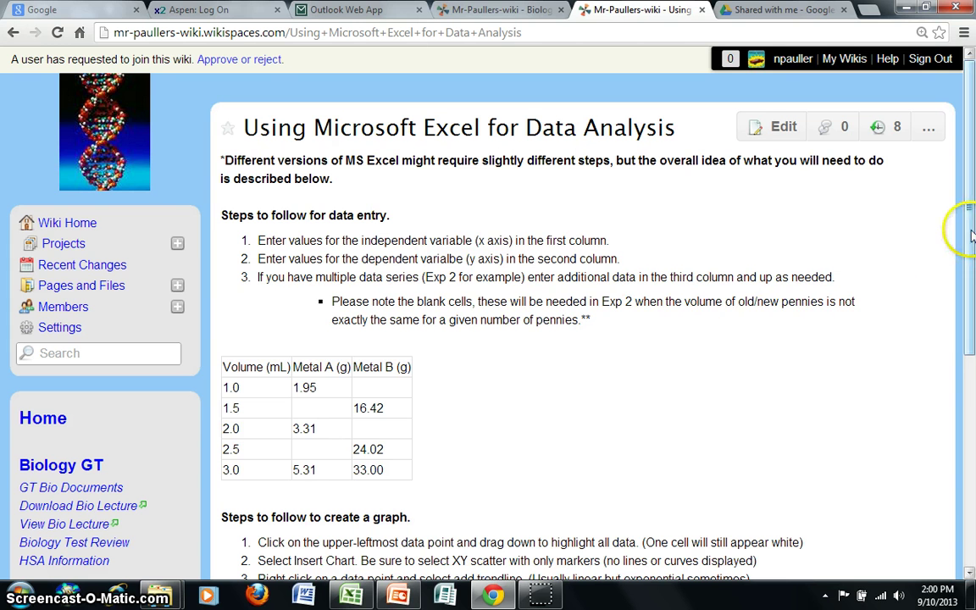
left_click_drag(971, 235, 970, 292)
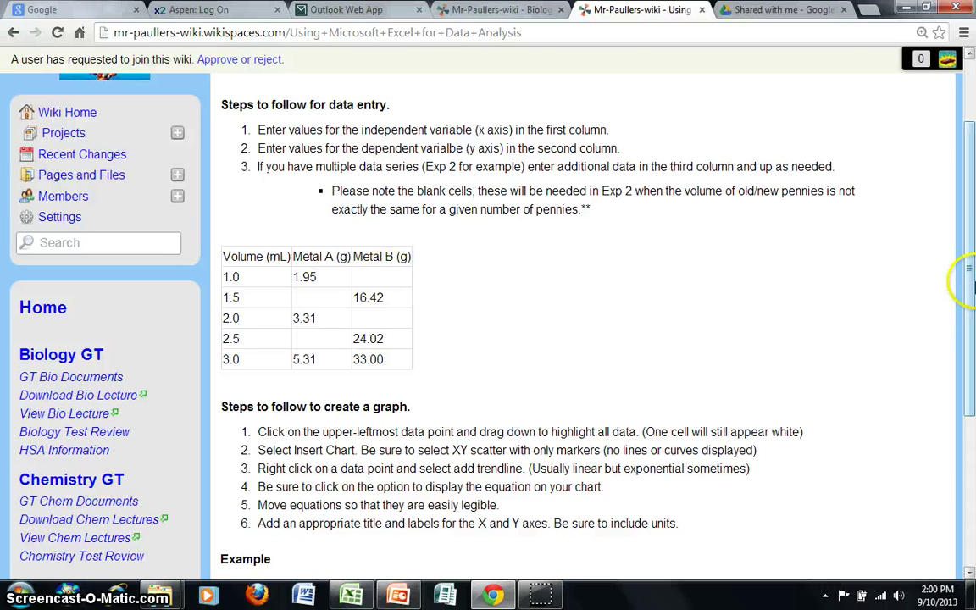
left_click(970, 262)
left_click_drag(971, 263, 945, 163)
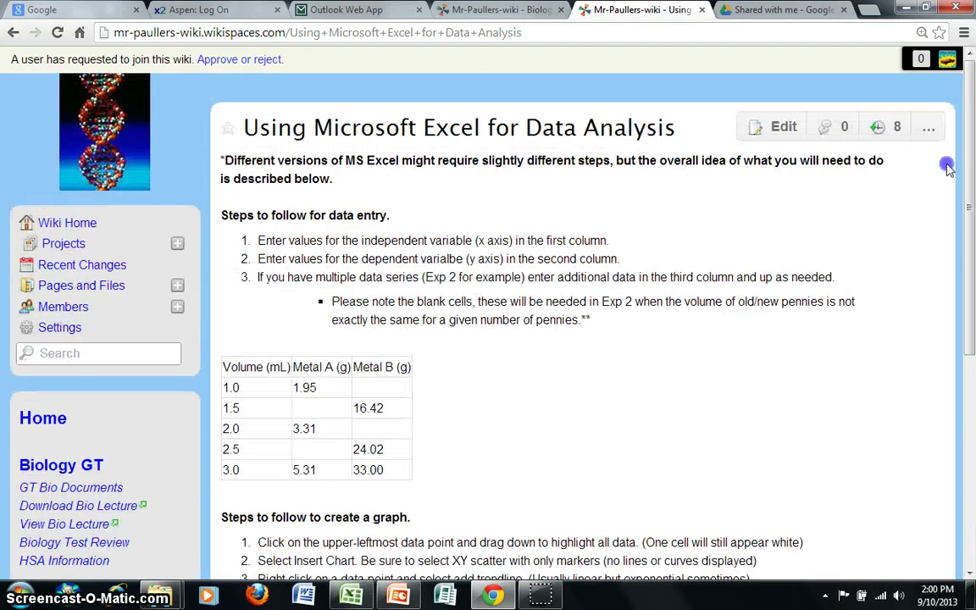